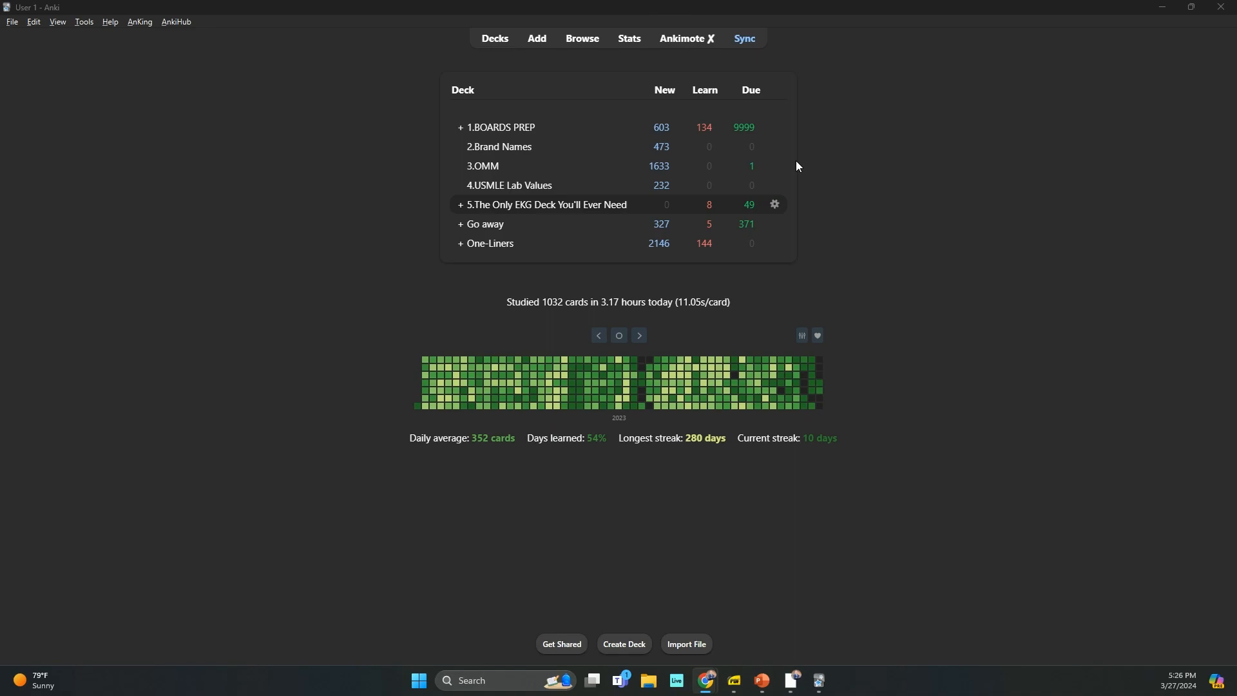
- Switch to Chrome and open the AnkiHub details page for the AnKing Overhaul for Step 1 & 2 deck
key("alt+Tab")
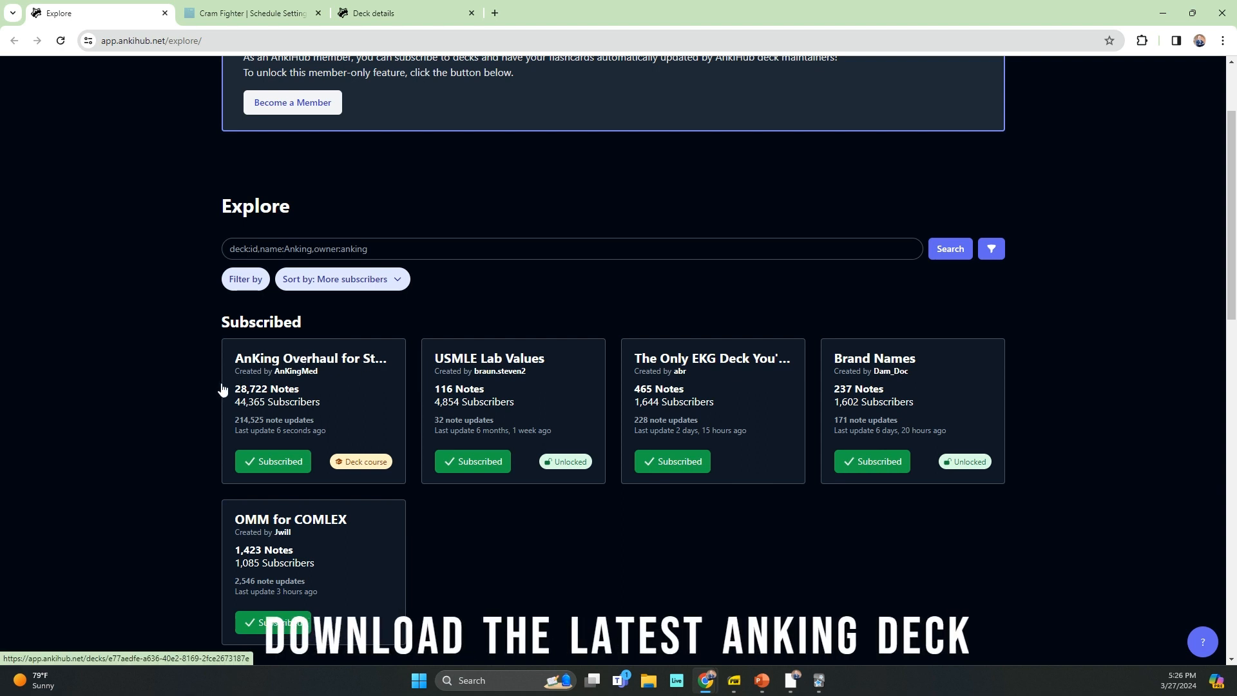
left_click(311, 352)
scroll(399, 312, "down", 1)
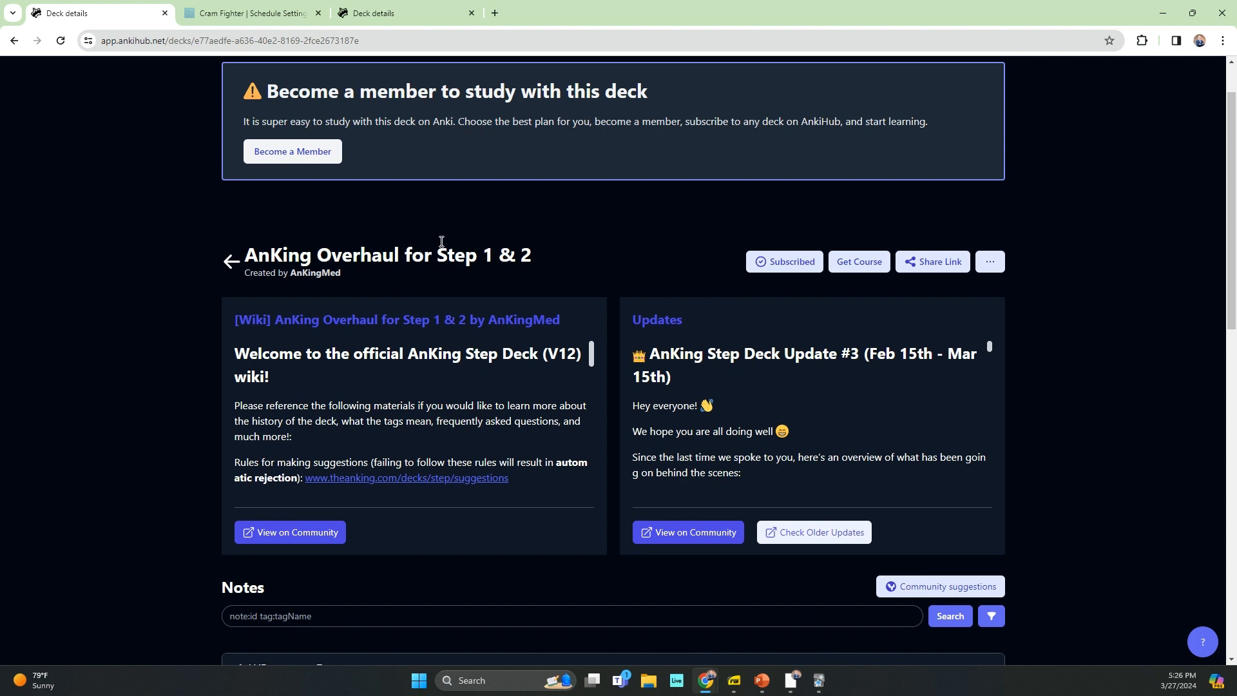
- Switch back to Anki and look over the AnkiHub add-on's commands without running any
key("alt+Tab")
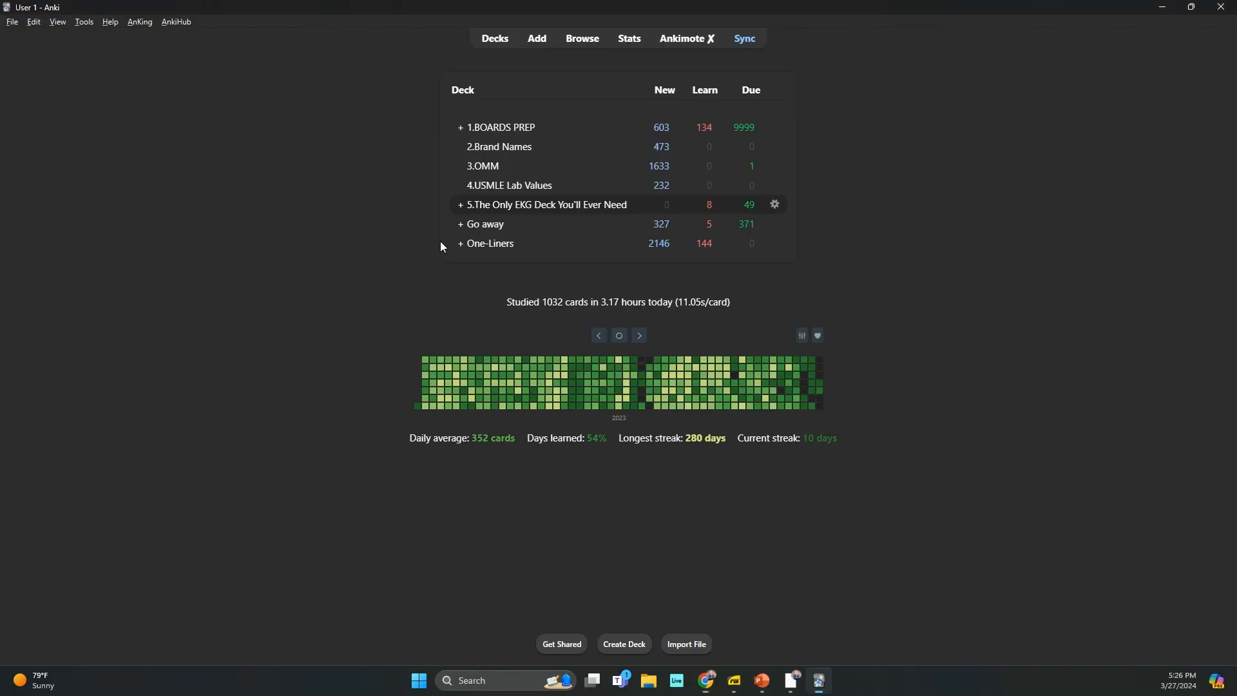
left_click(177, 22)
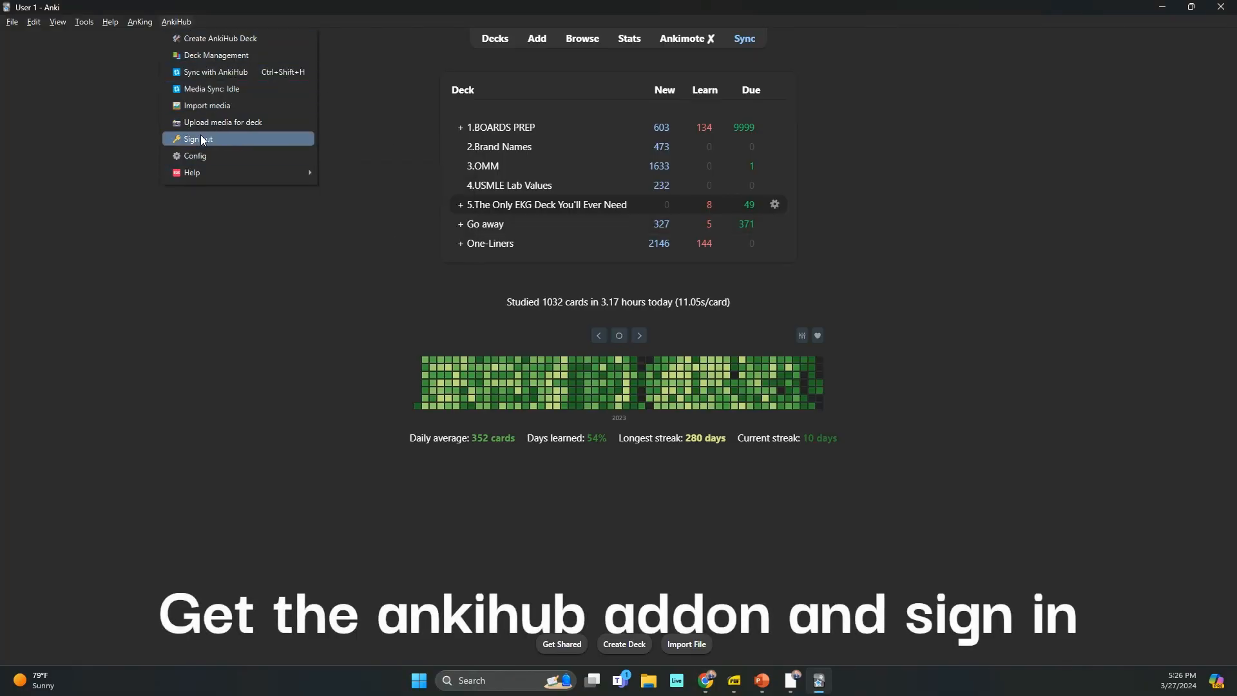
left_click(116, 78)
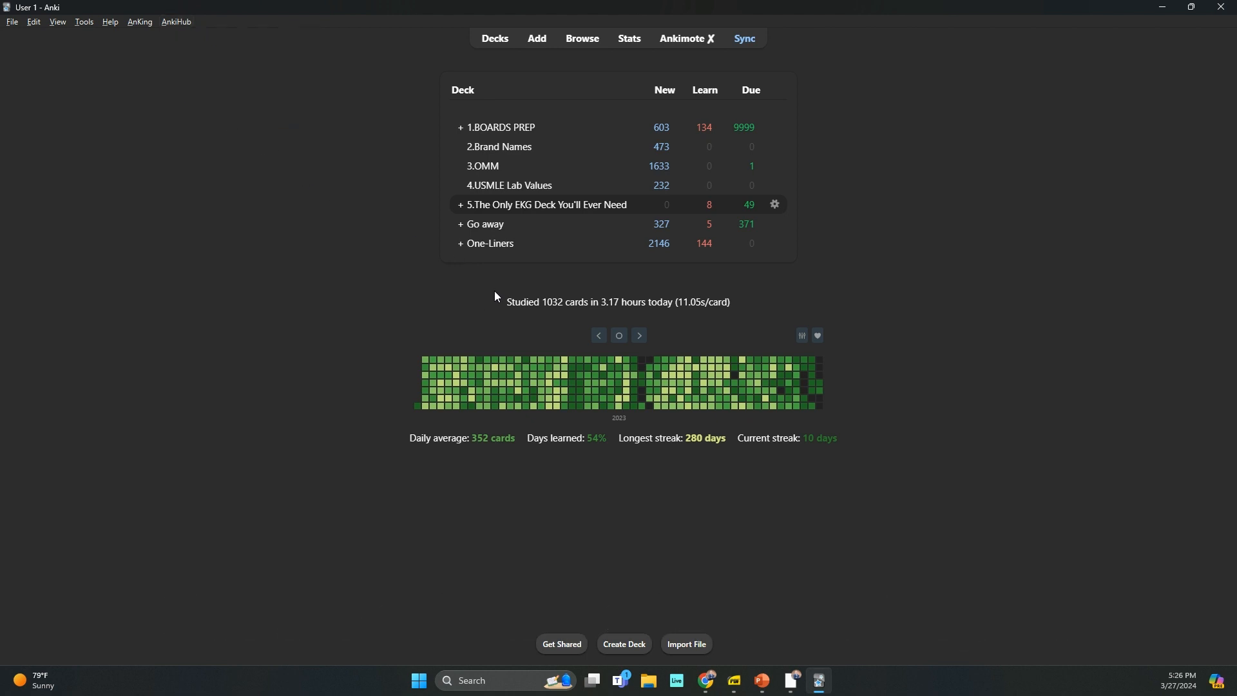
- Create a new deck named PBL
left_click(625, 644)
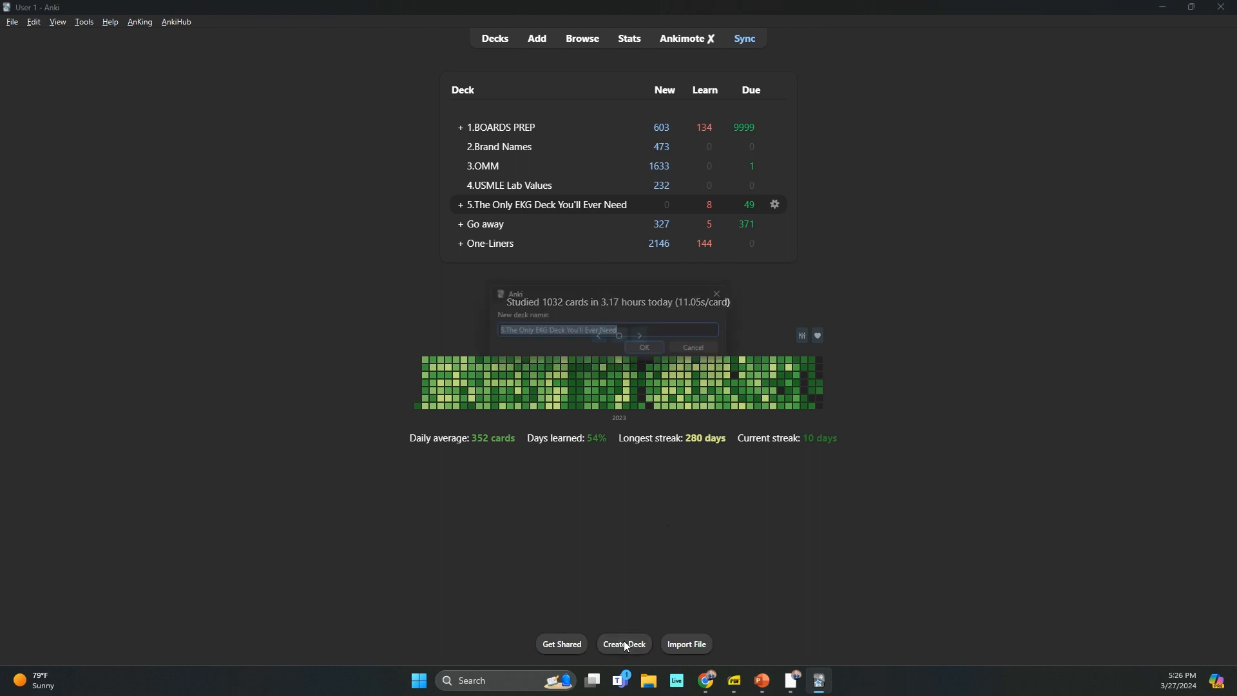
type("PBL")
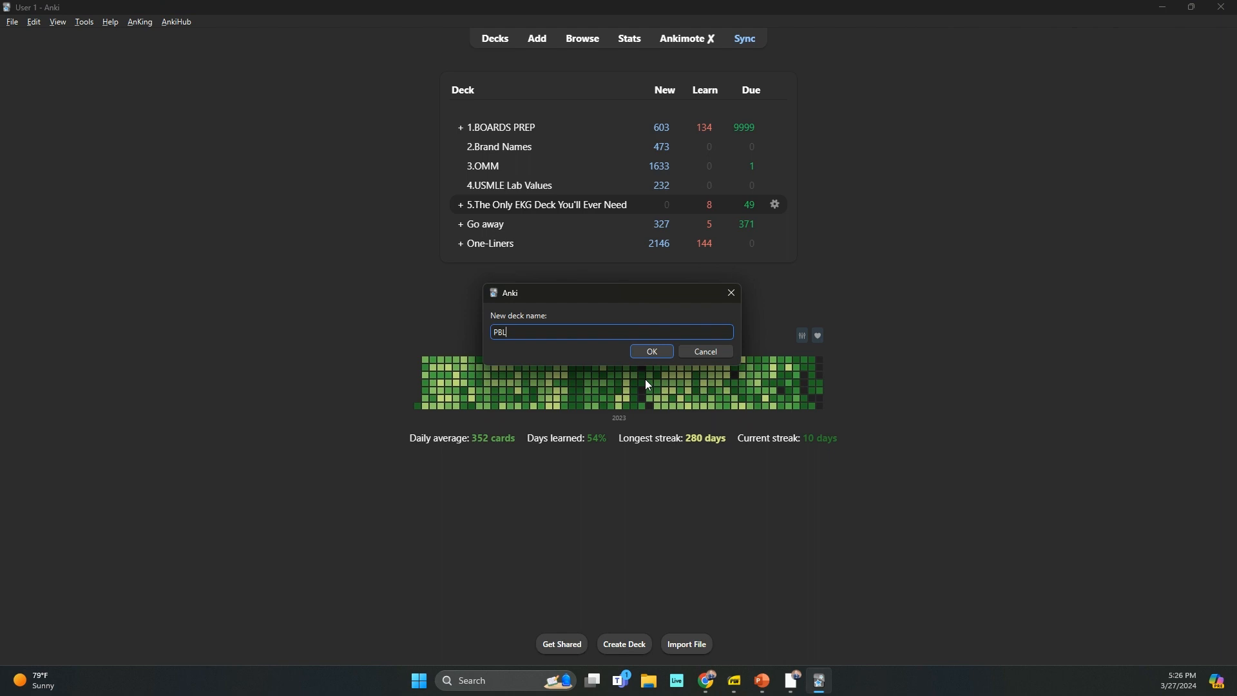
key("Return")
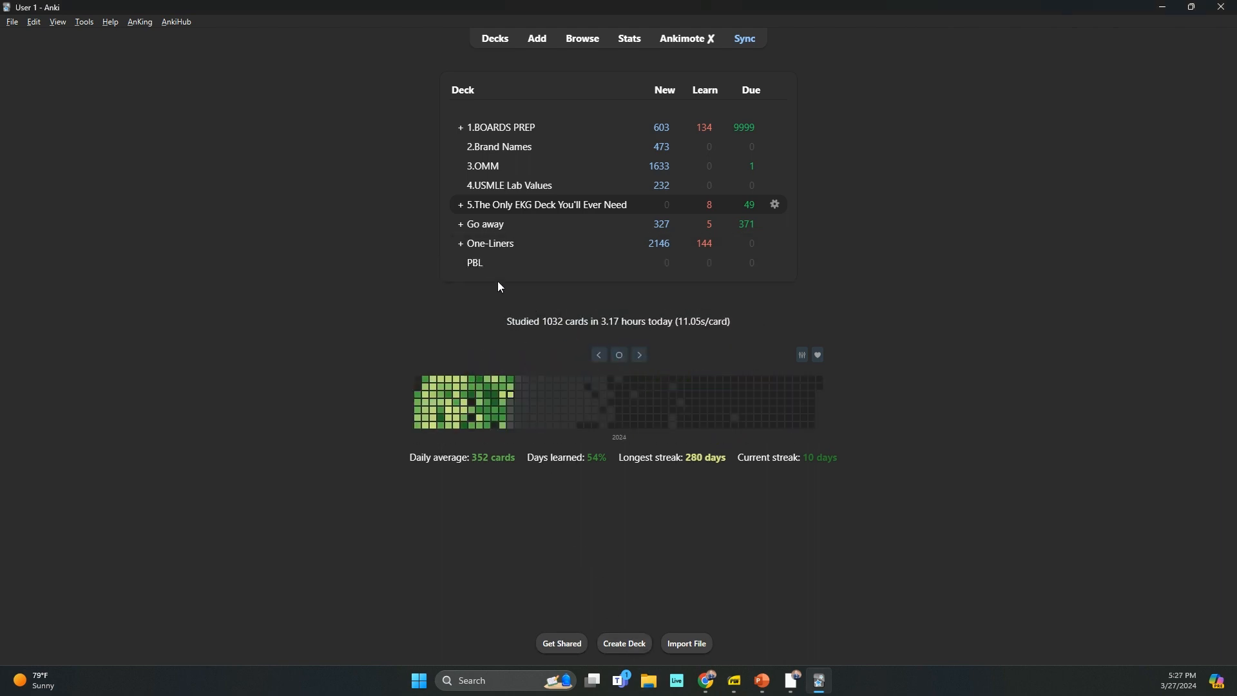
- Create a Semester 3 subdeck inside PBL by naming the new deck "PBL::Semester 3", and expand PBL in the deck list
left_click(479, 264)
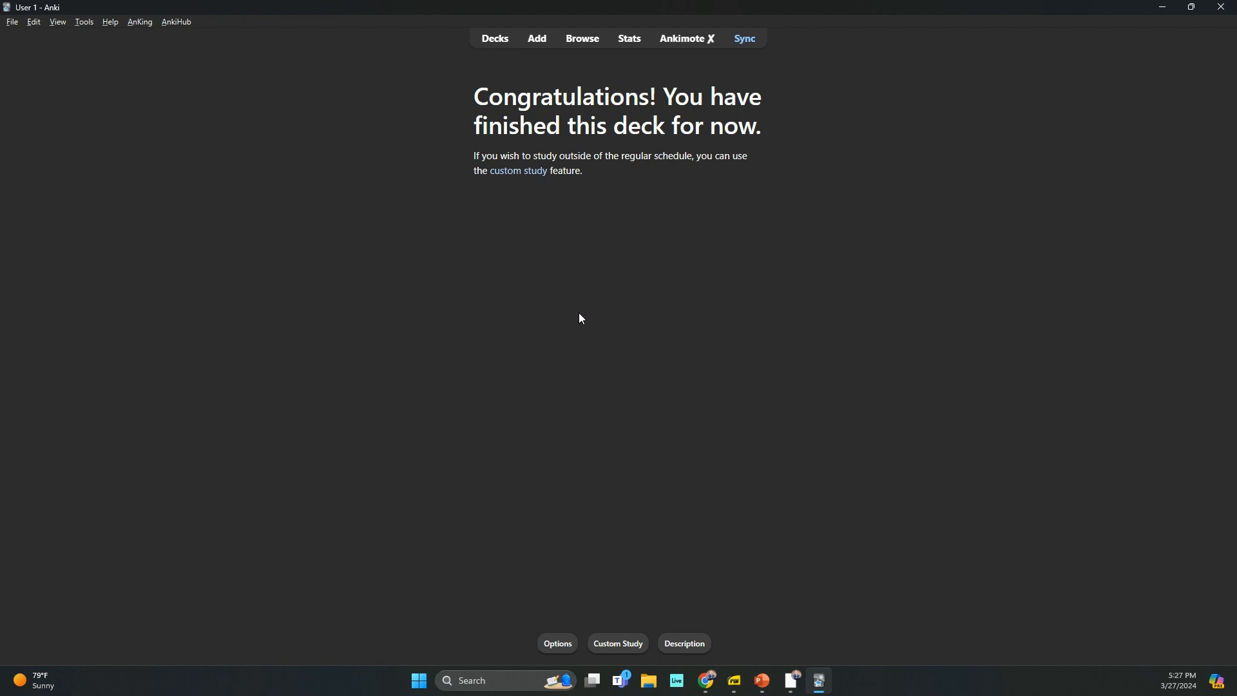
left_click(482, 38)
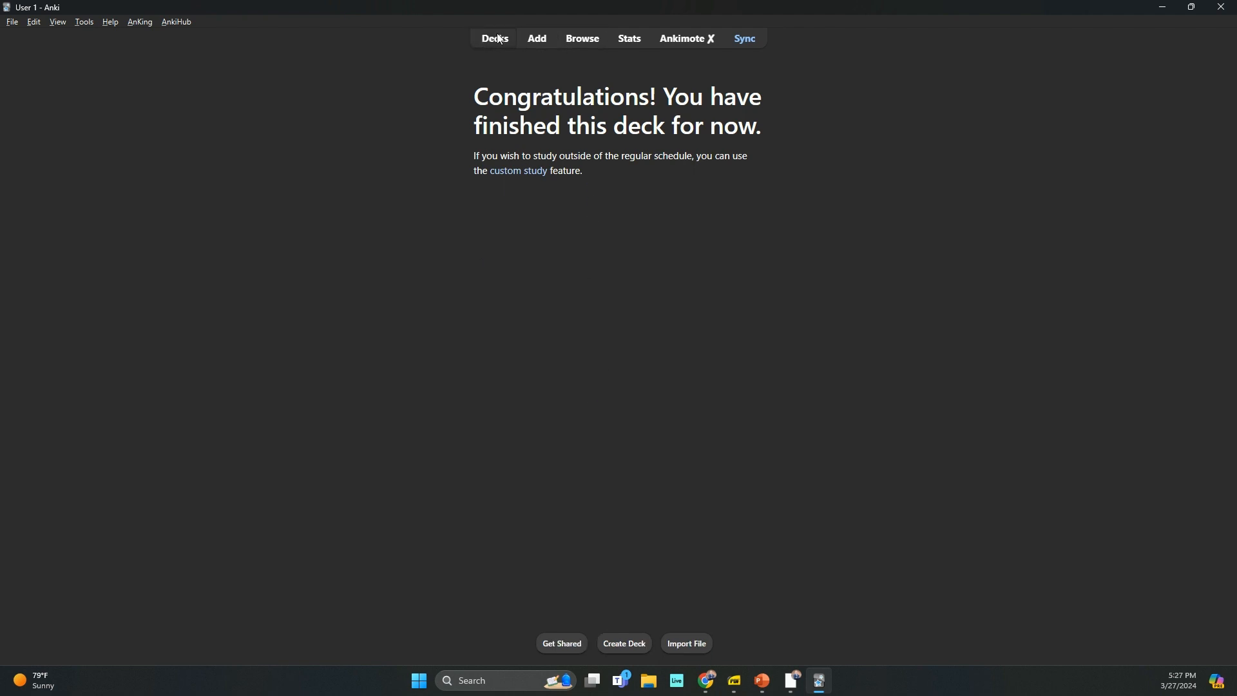
left_click(625, 644)
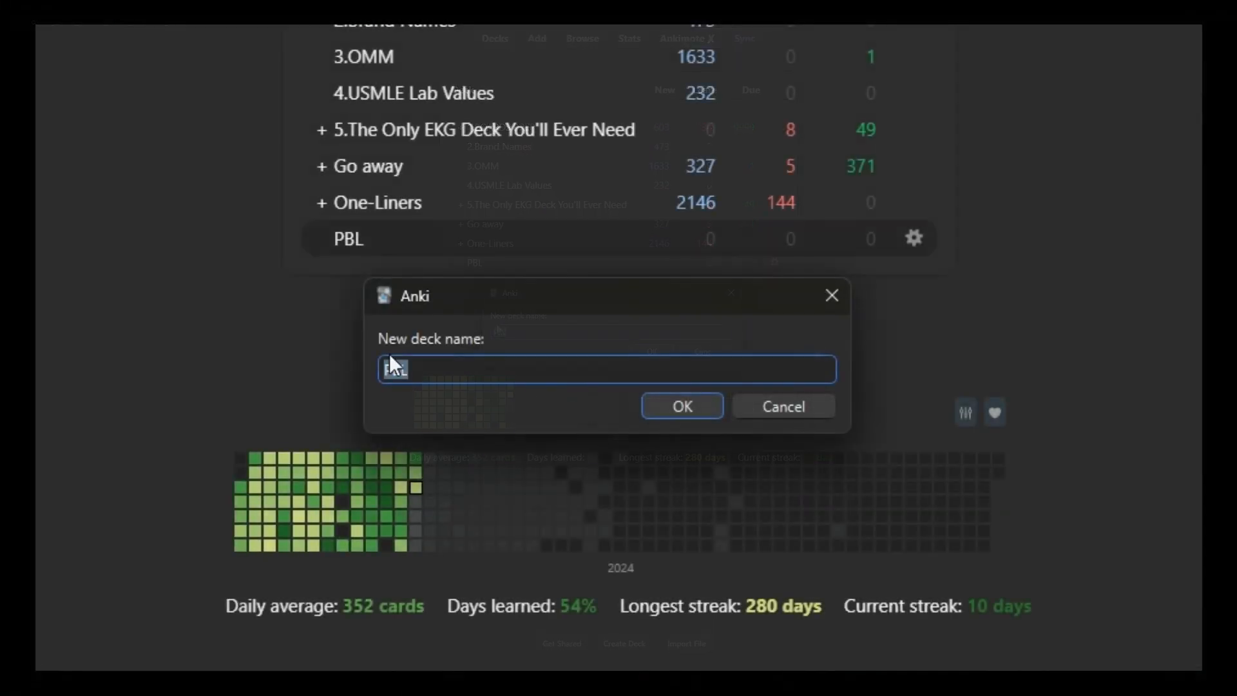
left_click(516, 330)
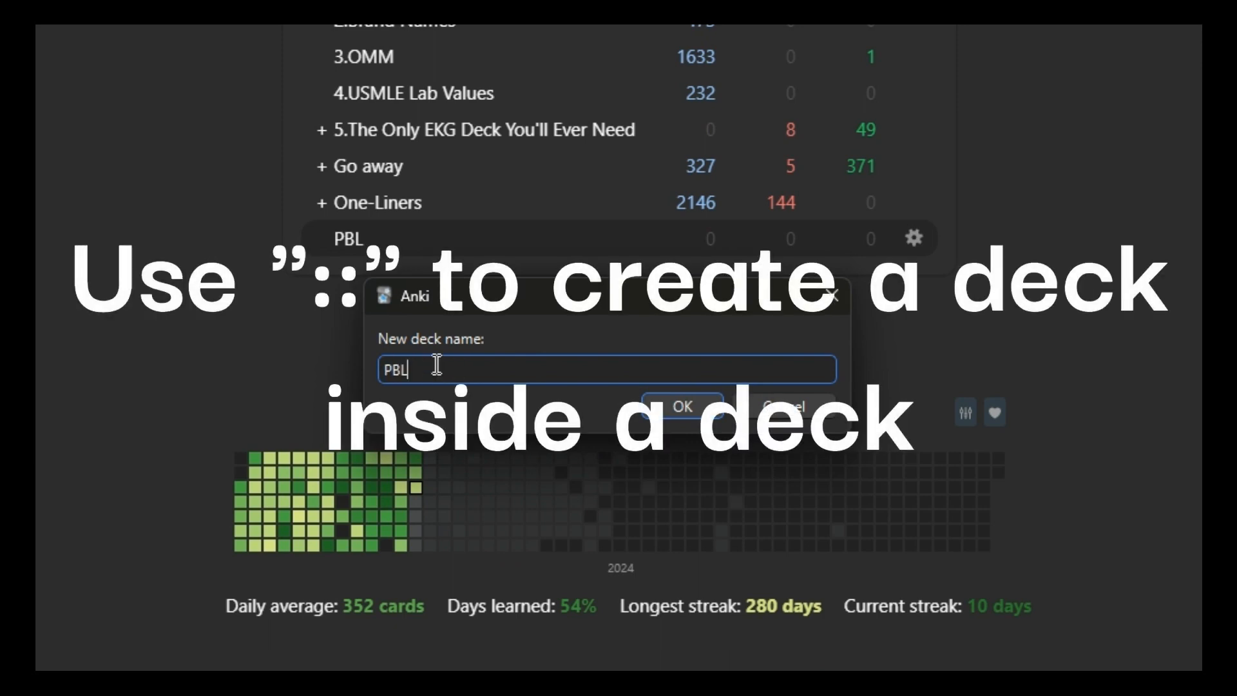
type("::")
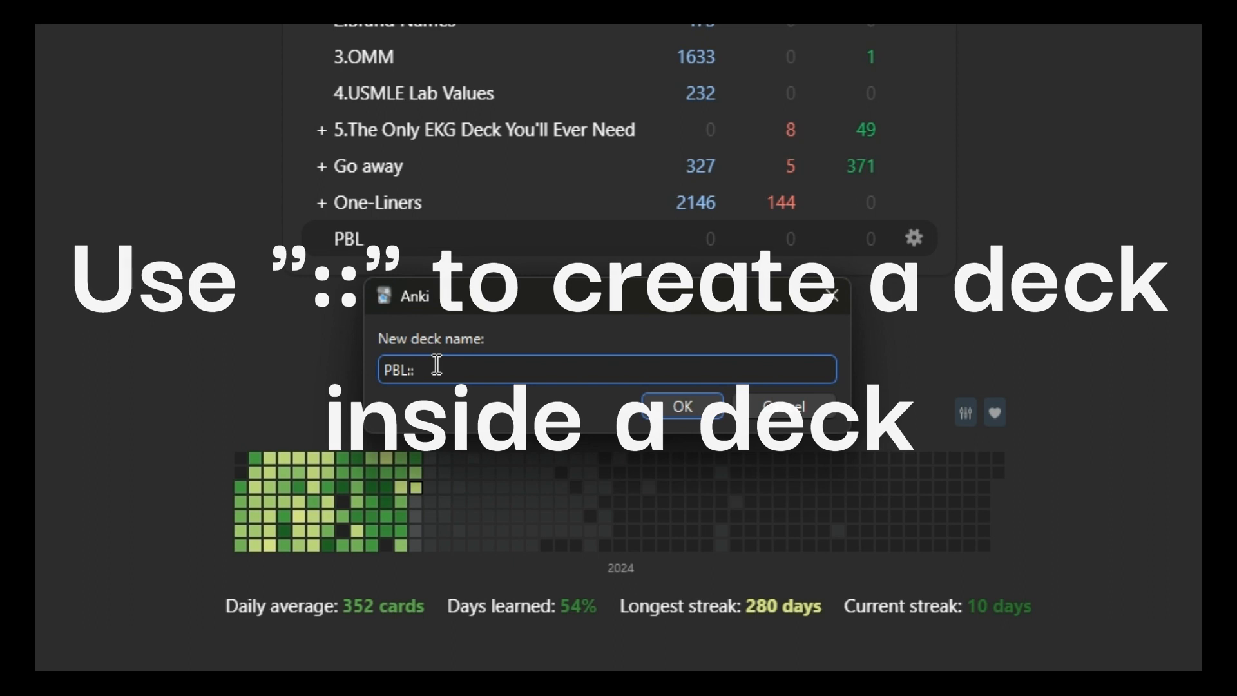
type("Semester ")
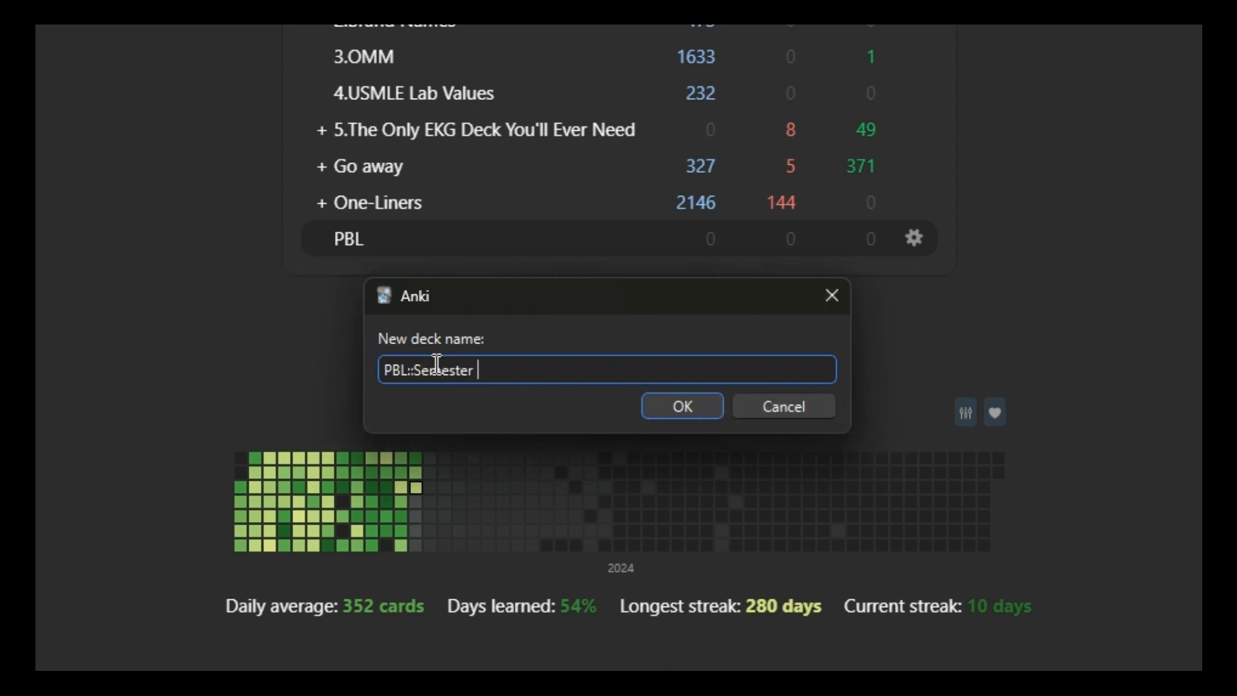
type("3")
key("Return")
left_click(322, 239)
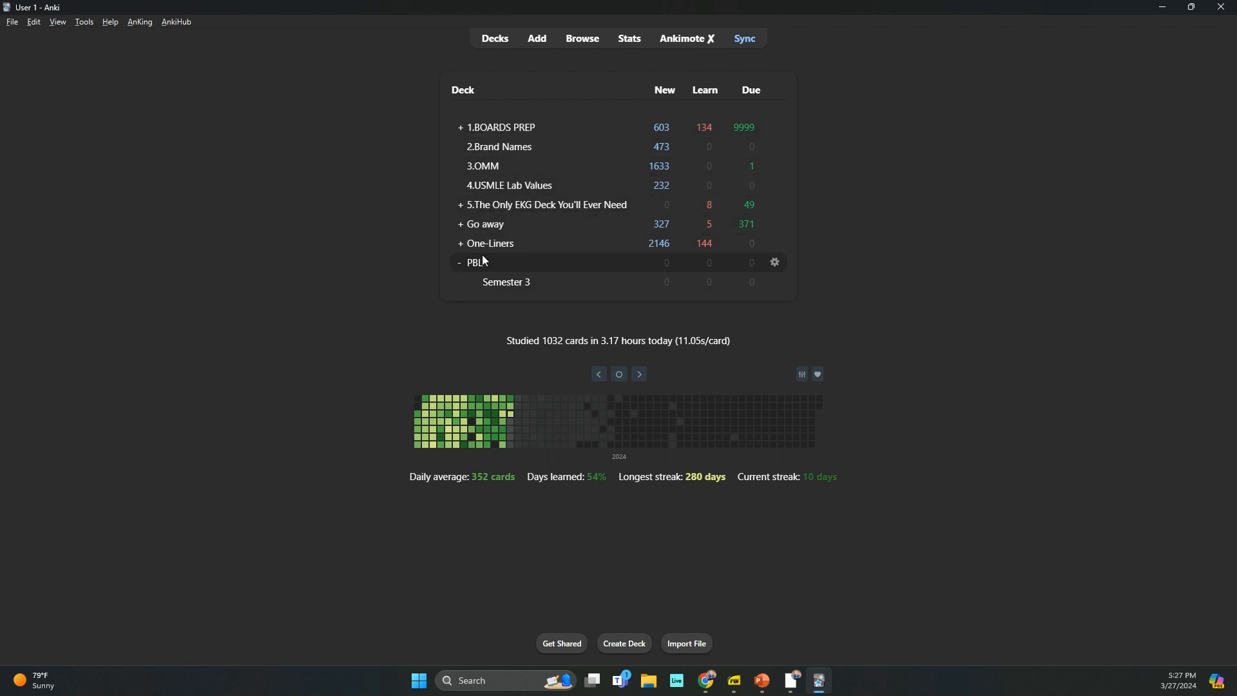
- Create a Test1 subdeck inside PBL's Semester 3 deck using the "::" separator, and expand Semester 3
left_click(633, 651)
left_click(722, 352)
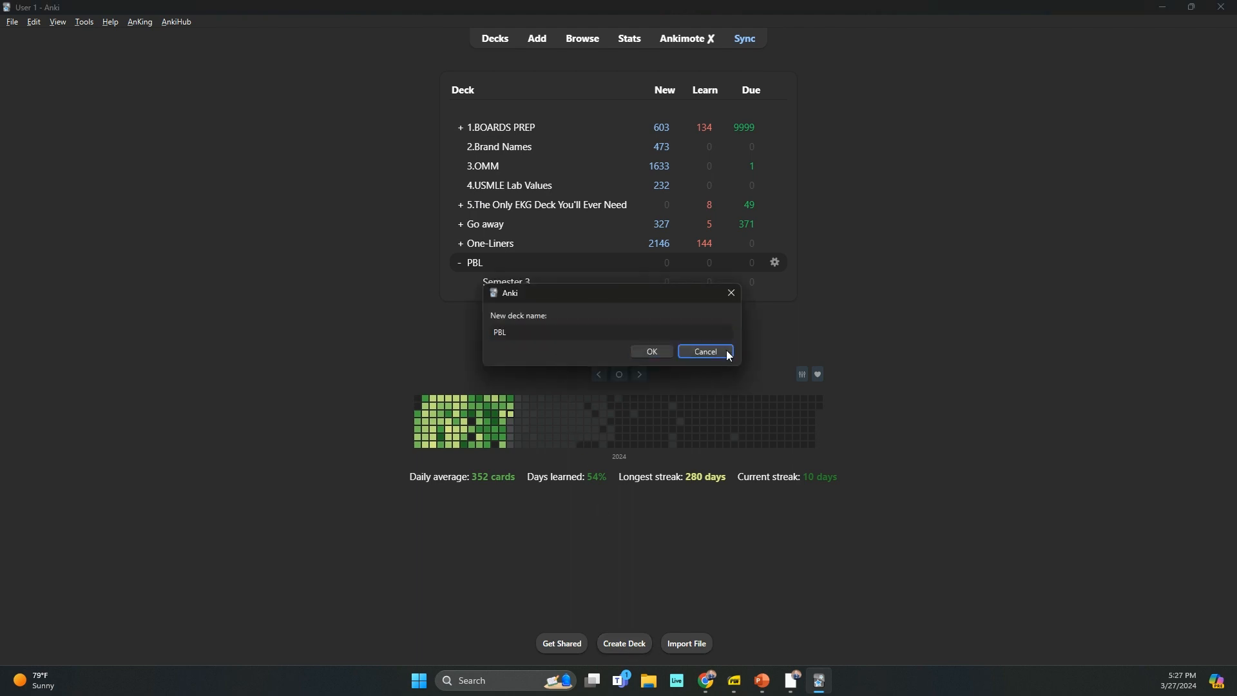
left_click(511, 283)
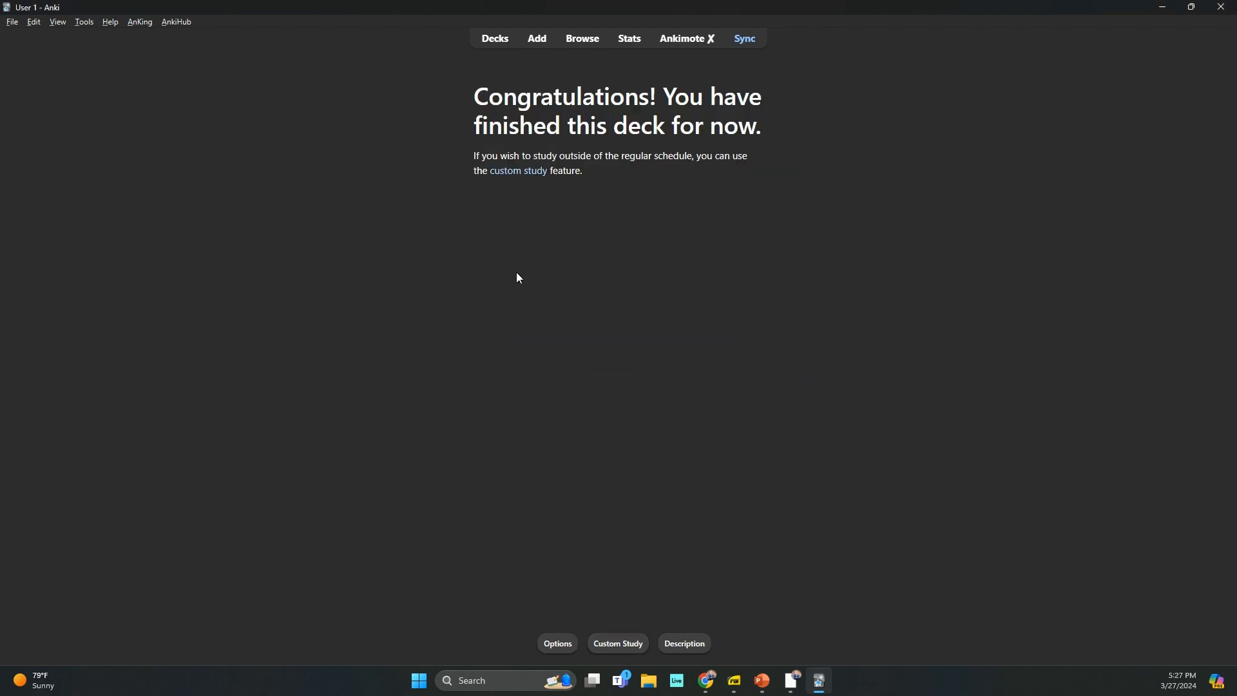
left_click(496, 40)
left_click(633, 642)
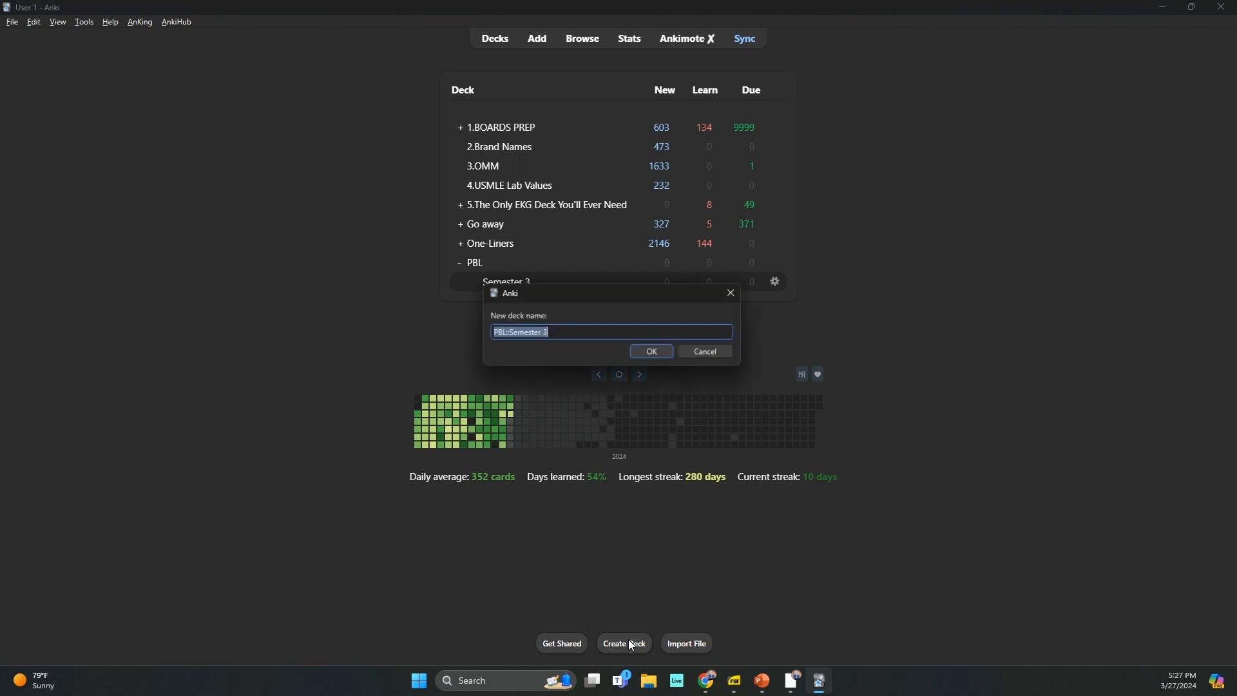
left_click(558, 334)
type(":: P")
key("BackSpace")
type("Test1")
key("Return")
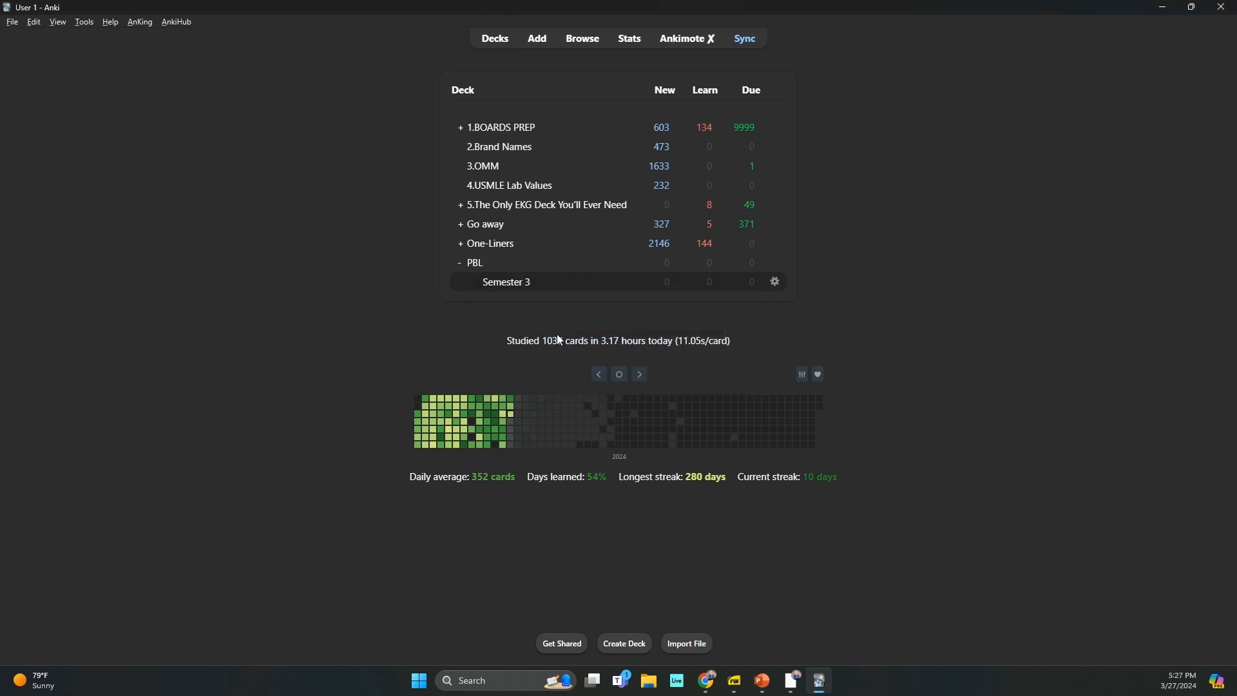
left_click(477, 283)
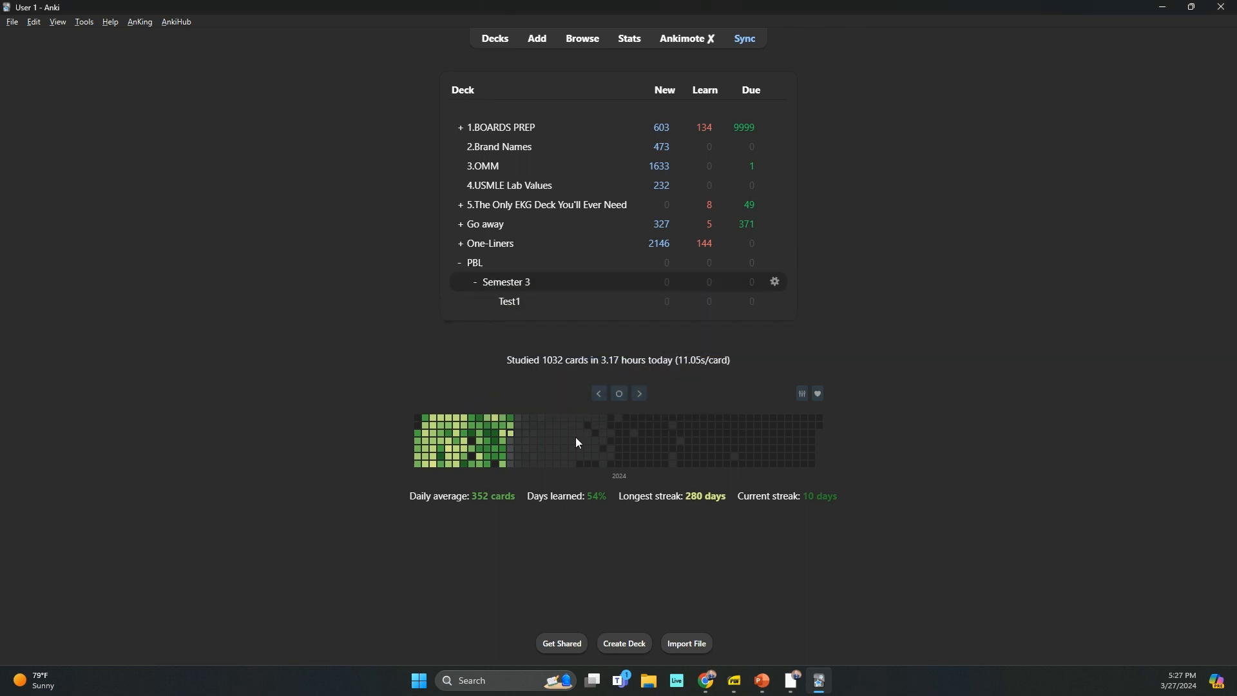
- Create a Pharm 12 subdeck inside the Test1 deck using the "::" separator, and expand Test1
left_click(625, 644)
left_click(698, 354)
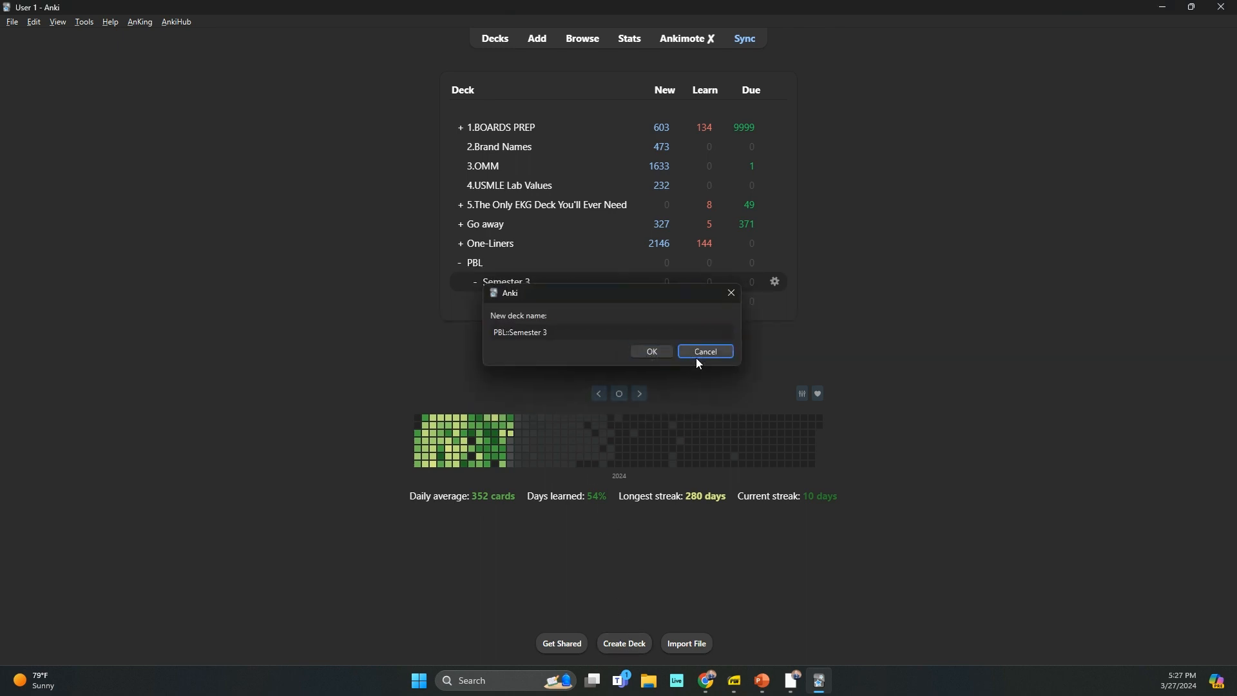
left_click(511, 303)
left_click(495, 38)
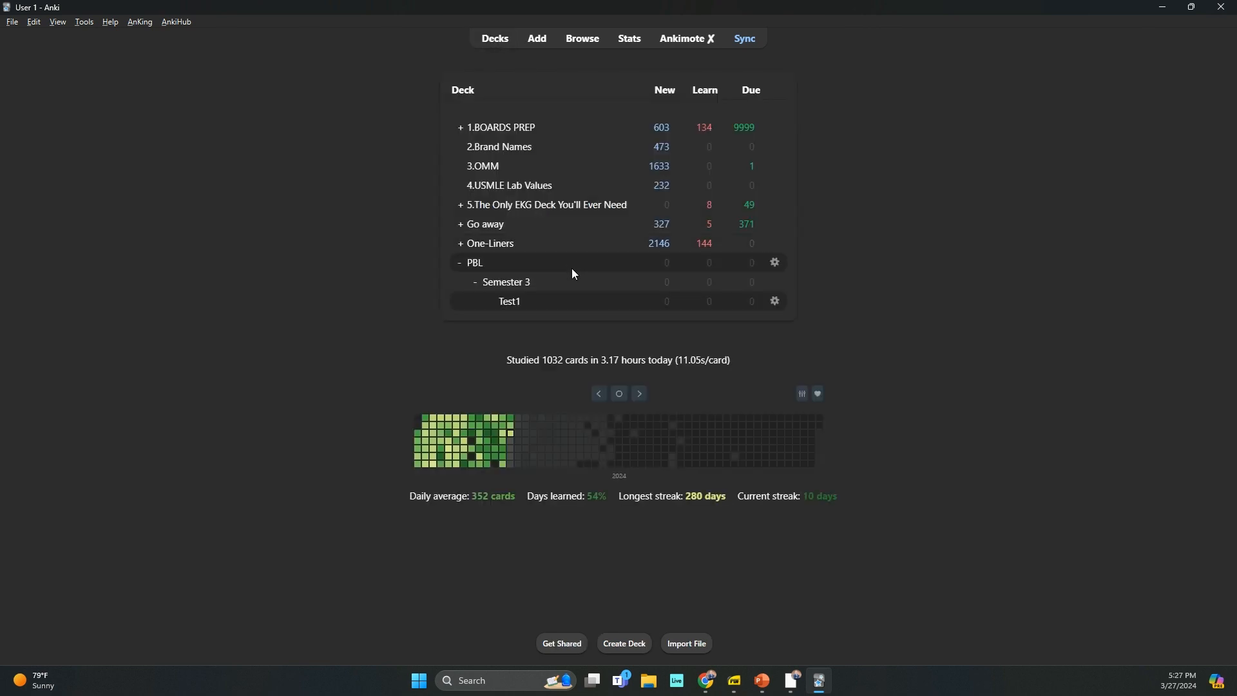
left_click(625, 643)
left_click(611, 336)
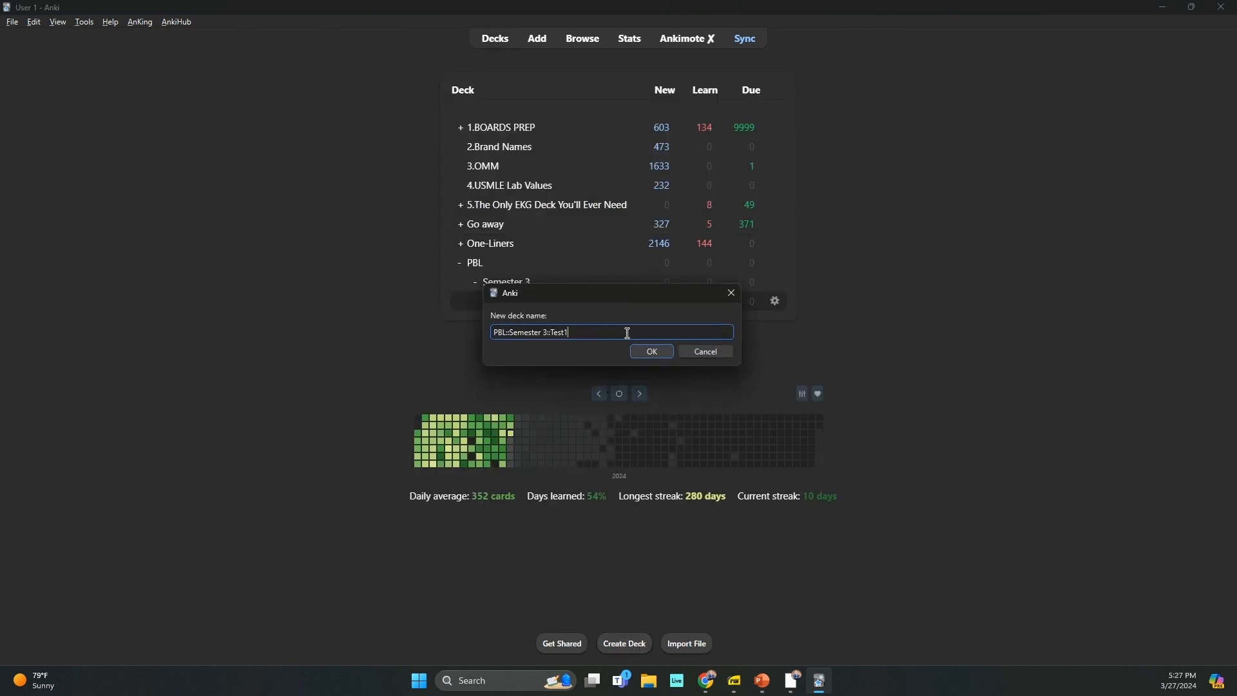
type(":: Pharm 12")
key("Return")
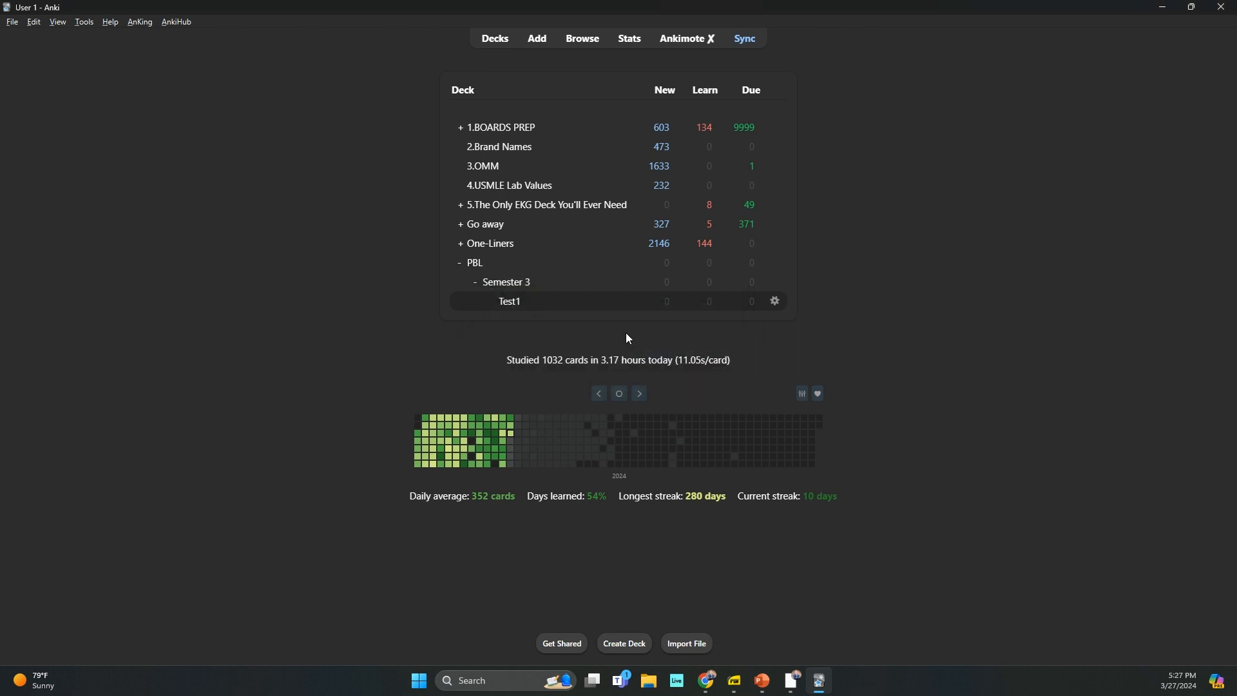
left_click(492, 302)
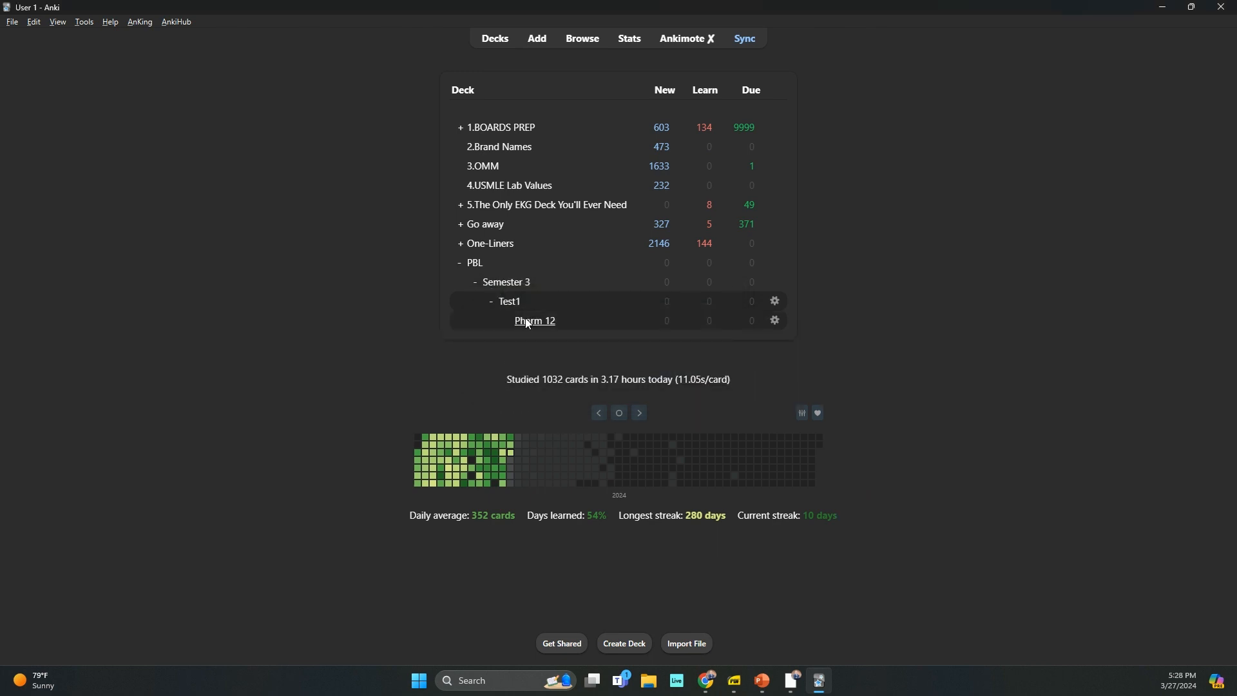
- Make Pharm 12 the current deck and list the cards tagged #AK_Other in the card browser
left_click(535, 322)
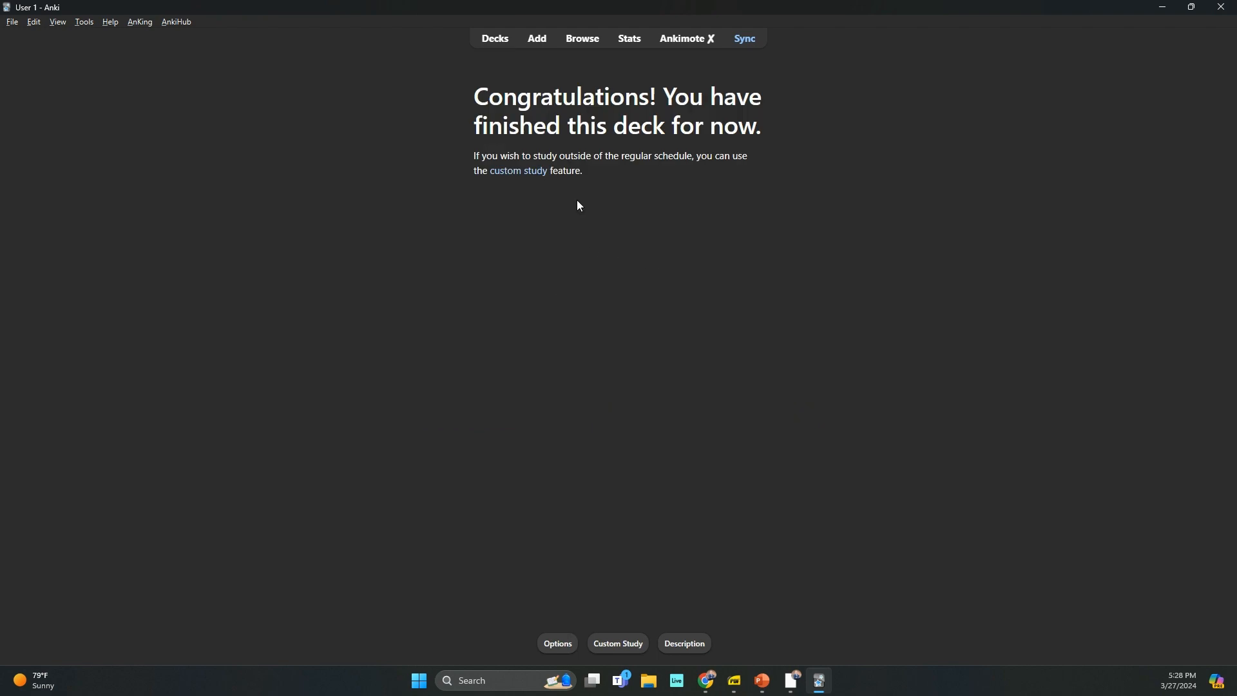
left_click(576, 40)
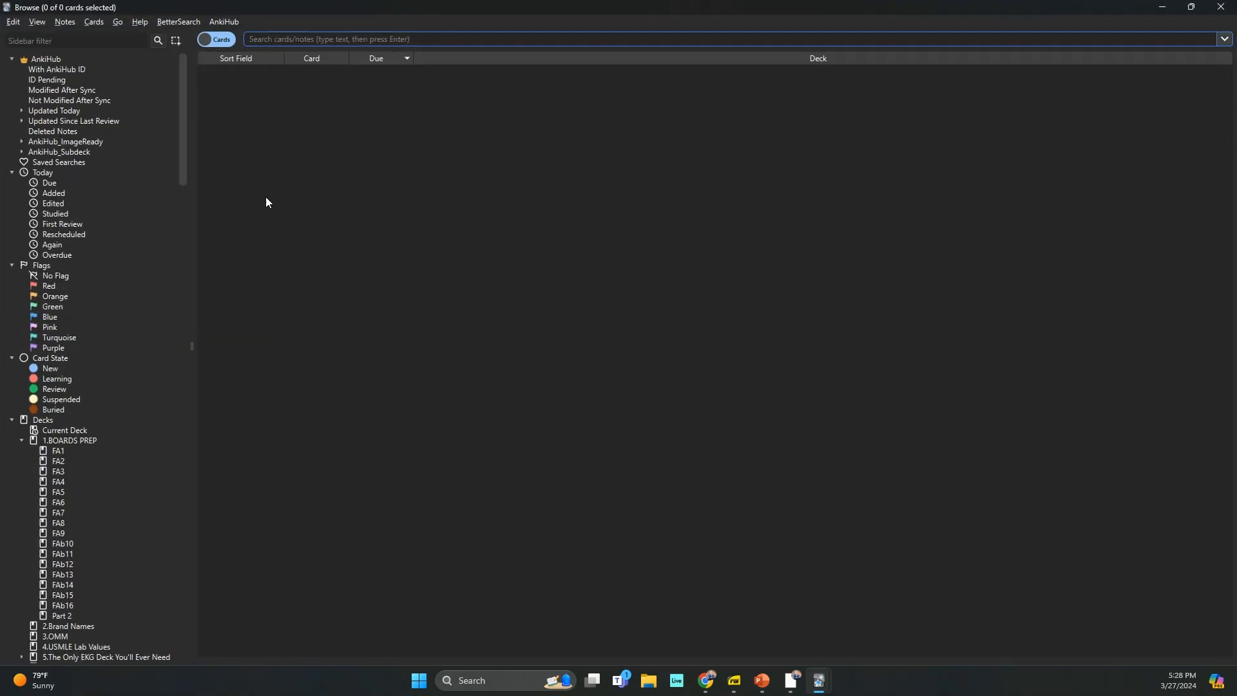
left_click(120, 328)
scroll(117, 361, "down", 20)
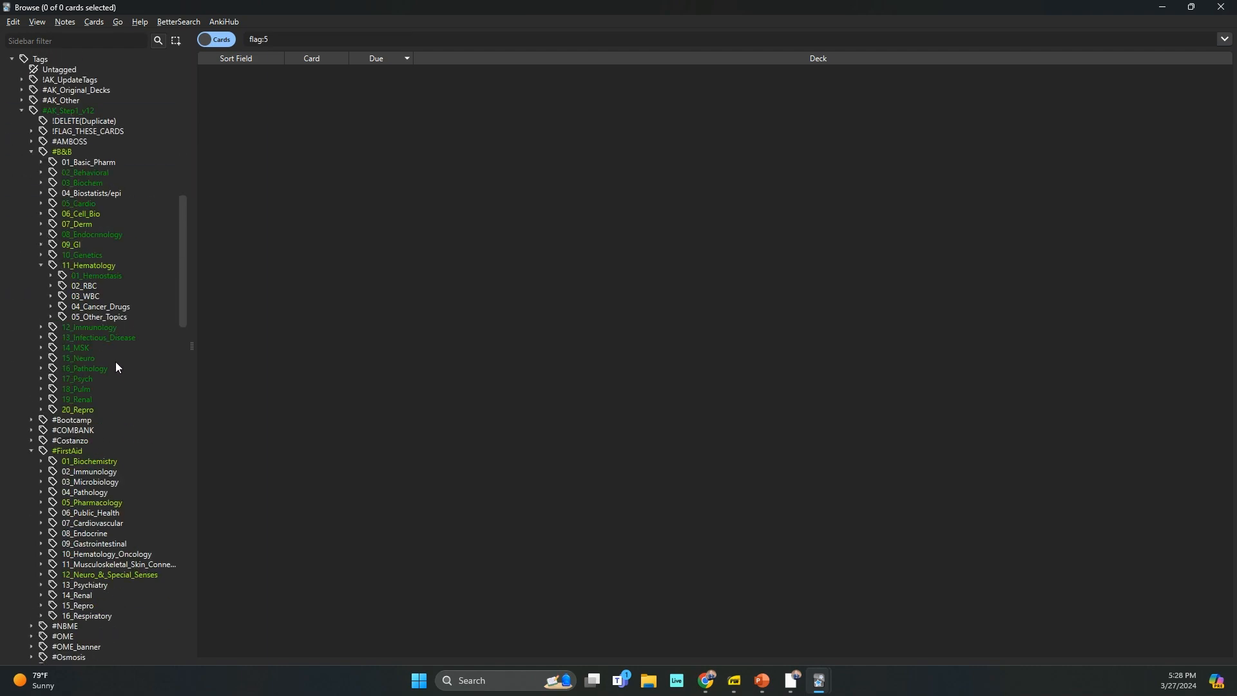
left_click(50, 100)
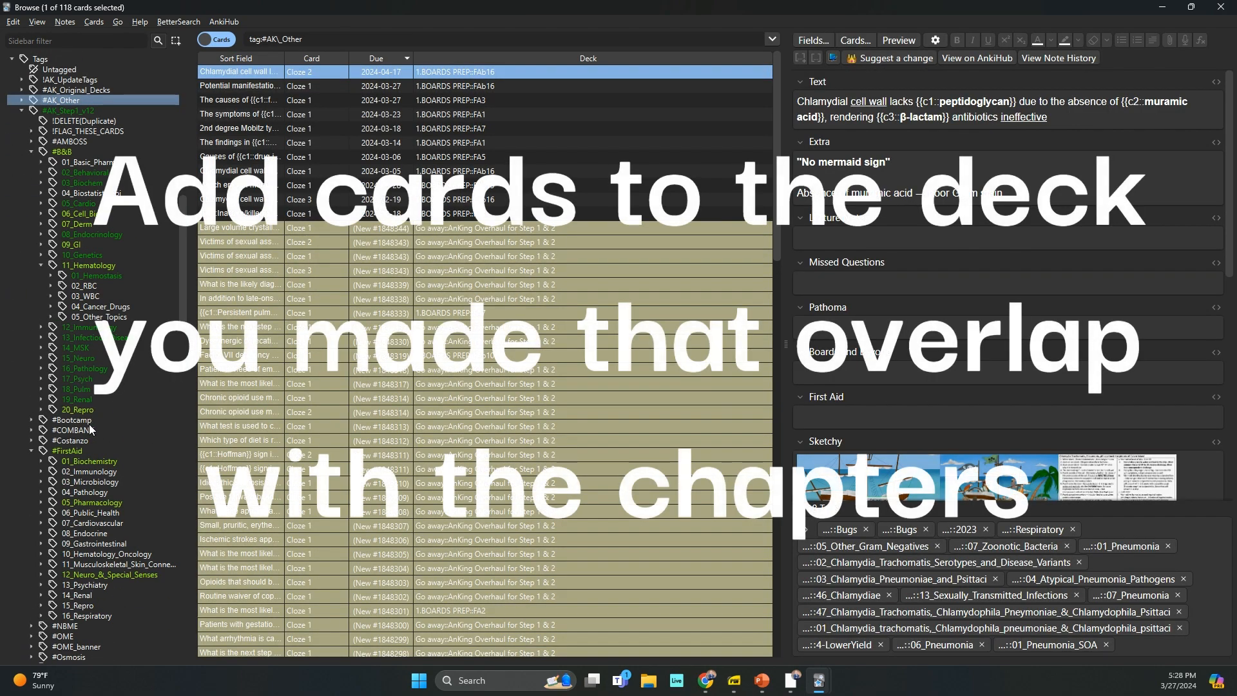
- List the cards tagged 02_Obstructive_&_Restrictive_Diseases under #B&B's 18_Pulm, and collapse the 18_Pulm tag
left_click(67, 389)
left_click(41, 389)
left_click(98, 407)
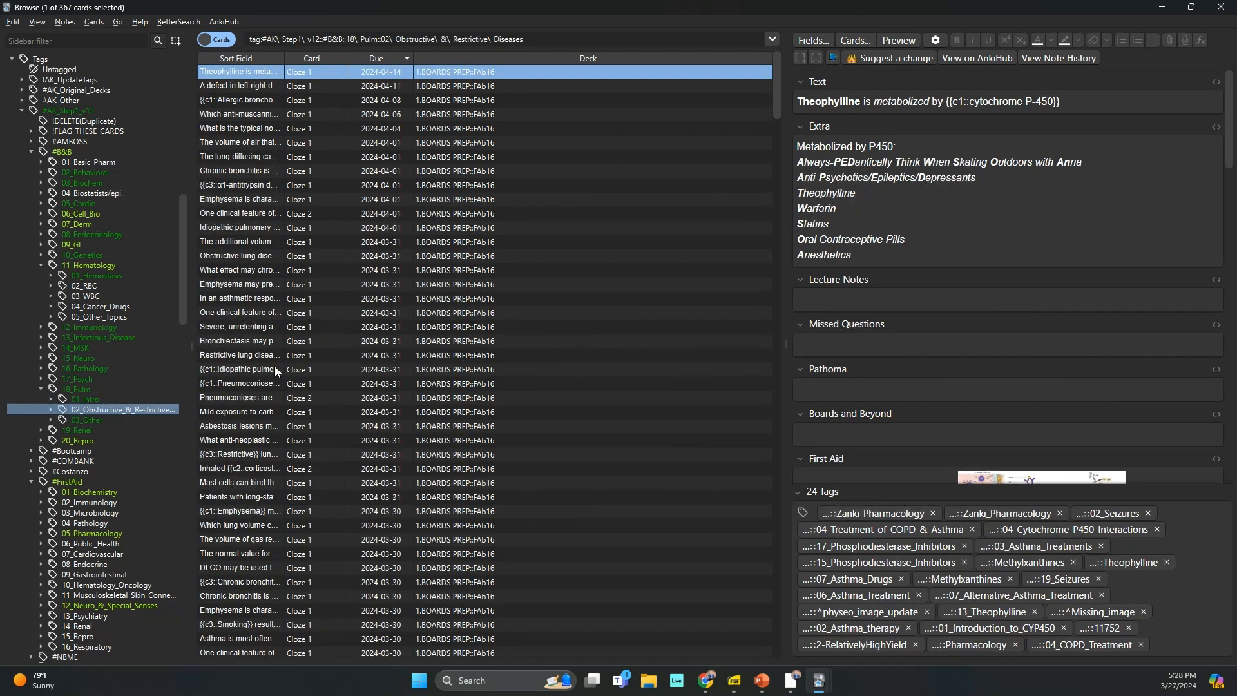
left_click(51, 410)
left_click(42, 389)
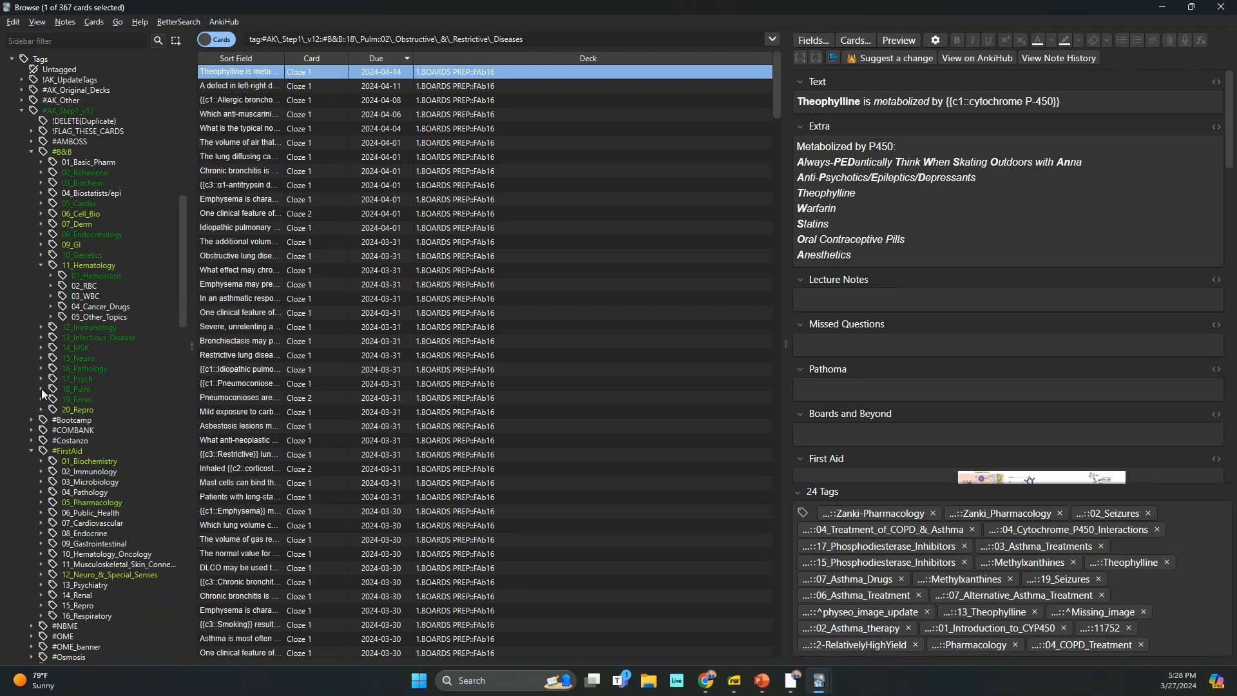
- Select all cards tagged 01_Cholinomimetics under #SketchyPharm, 01_Autonomic_Drugs, 01_Parasympathetic in the #AK_Step1_v12 tags
scroll(41, 389, "down", 6)
left_click(31, 482)
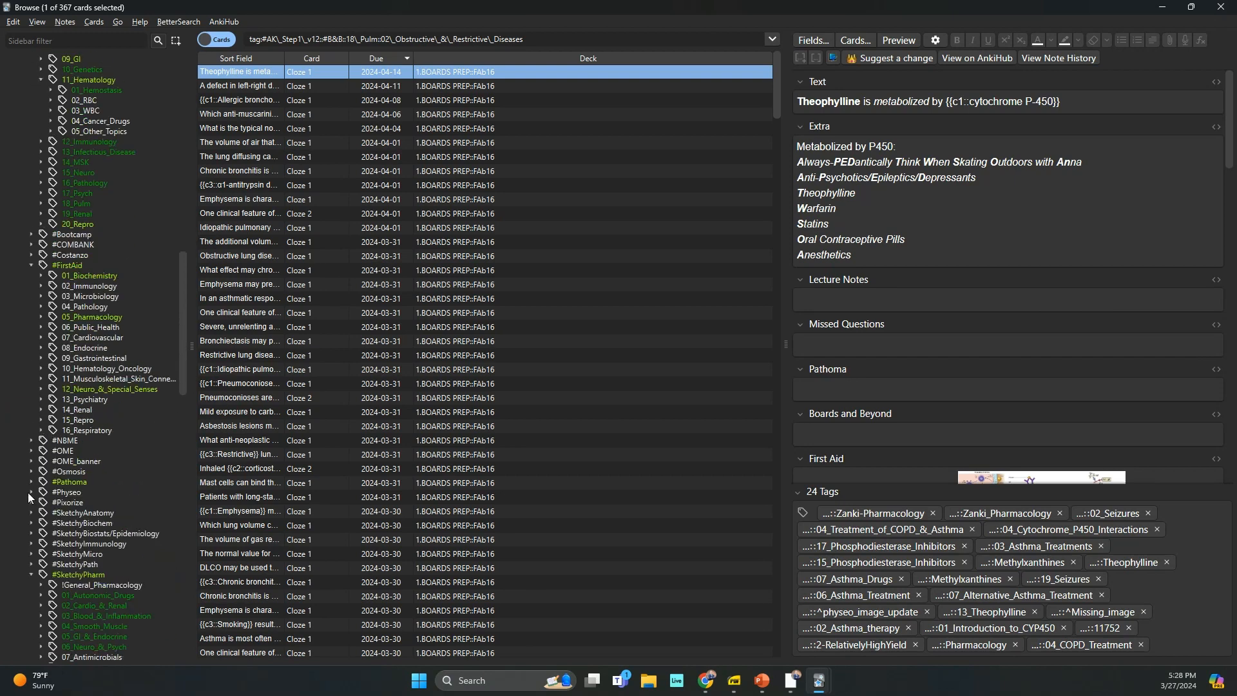
scroll(37, 544, "down", 6)
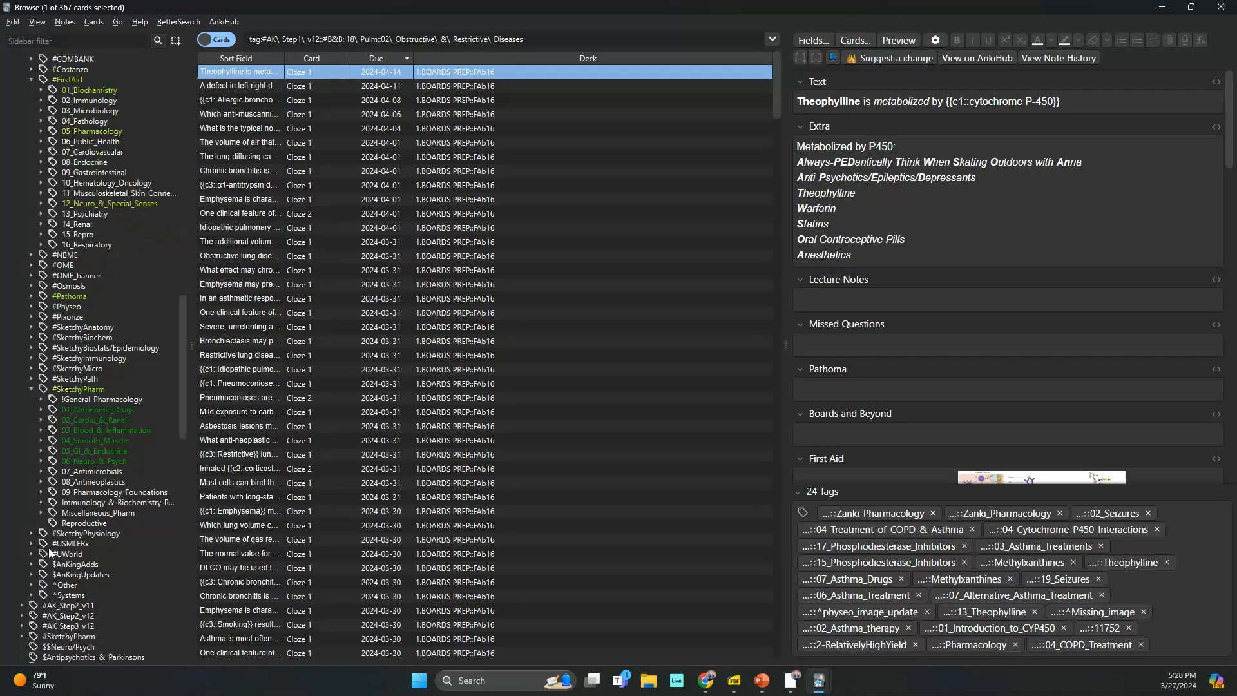
left_click(40, 410)
left_click(73, 419)
left_click(52, 420)
left_click(110, 431)
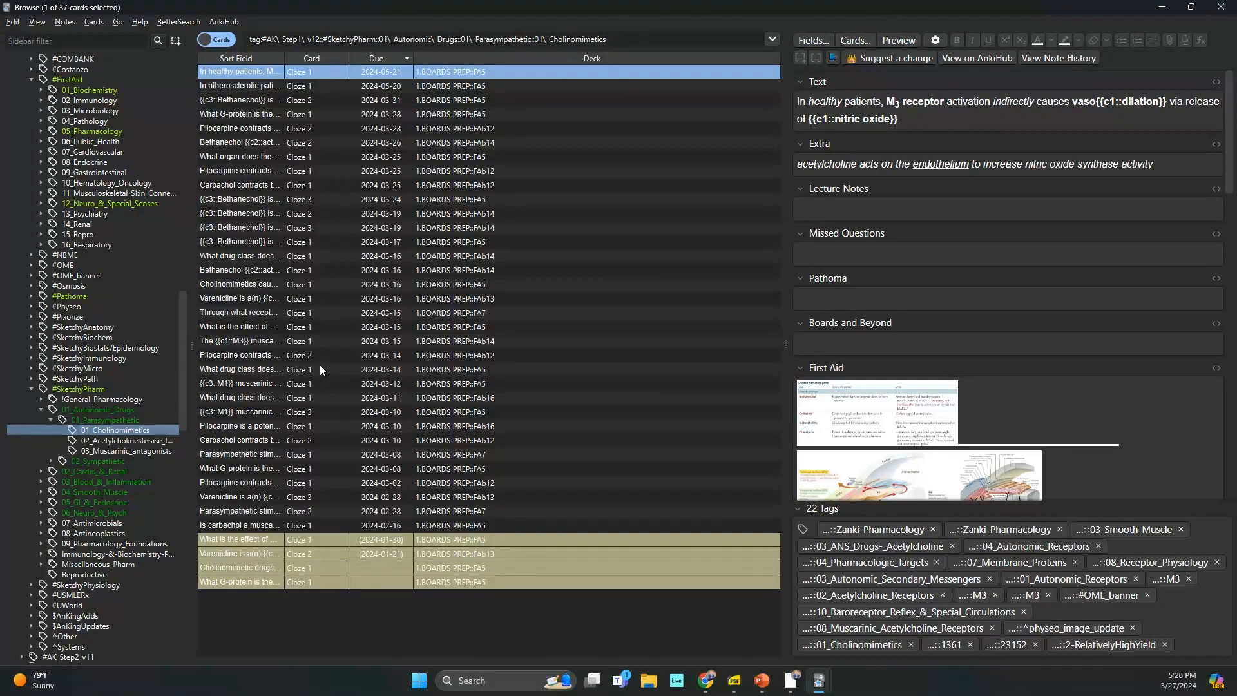
left_click(321, 364)
key("ctrl+a")
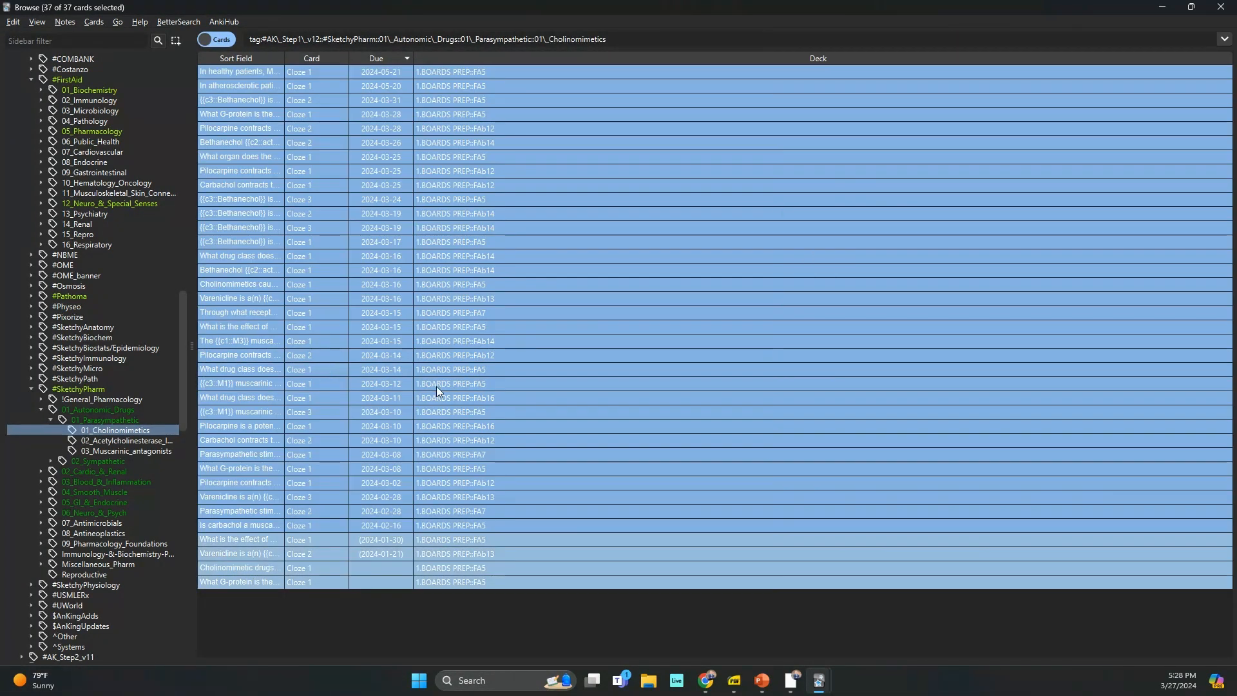
- Move the selected Cholinomimetics cards to the PBL::Semester 3::Test1::Pharm 12 deck, and close the card browser
key("ctrl+d")
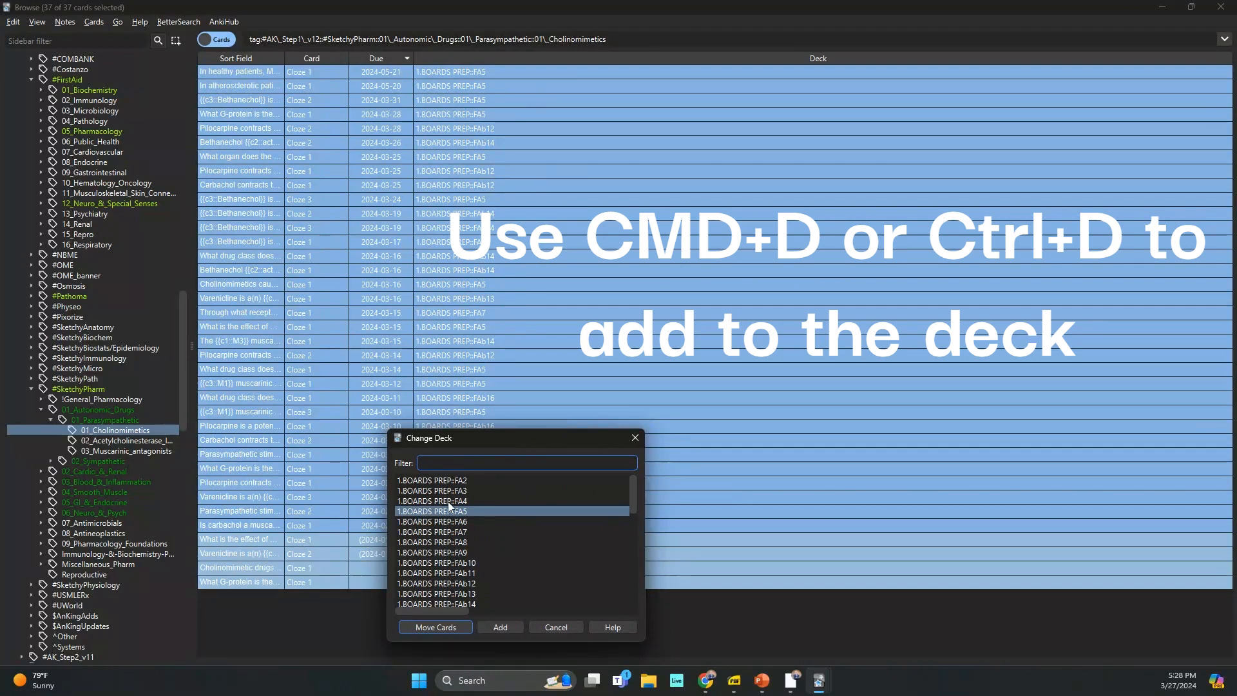
scroll(465, 564, "down", 10)
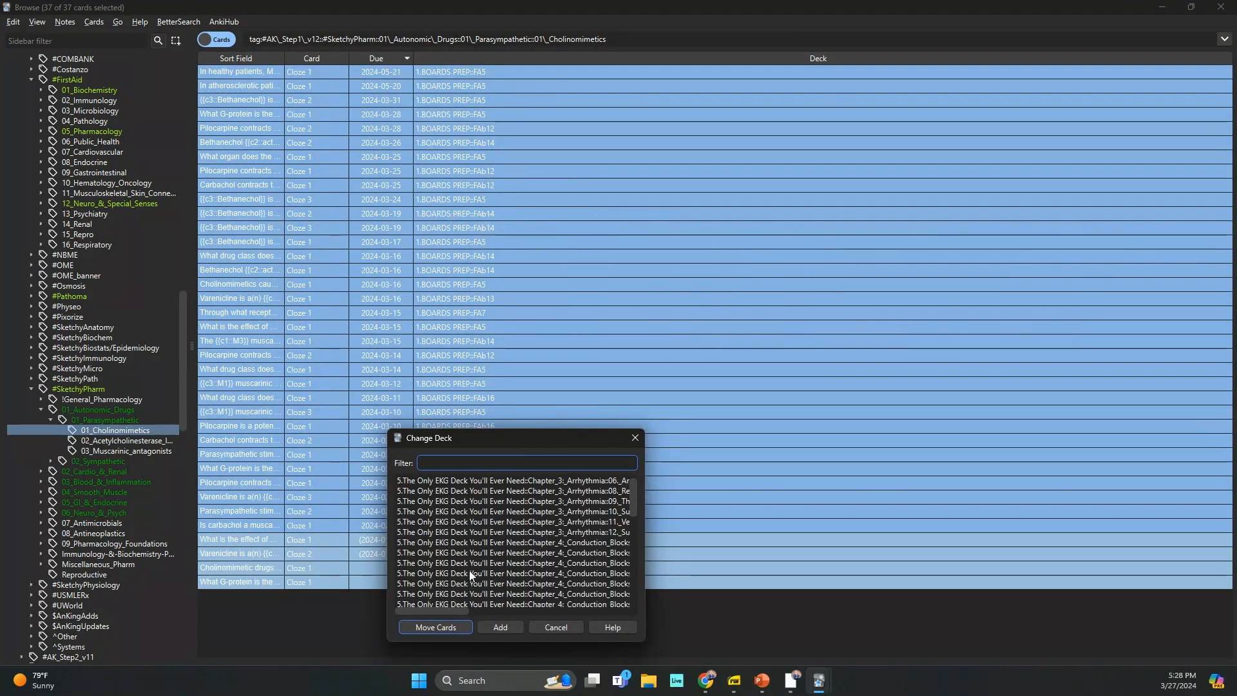
scroll(471, 571, "down", 5)
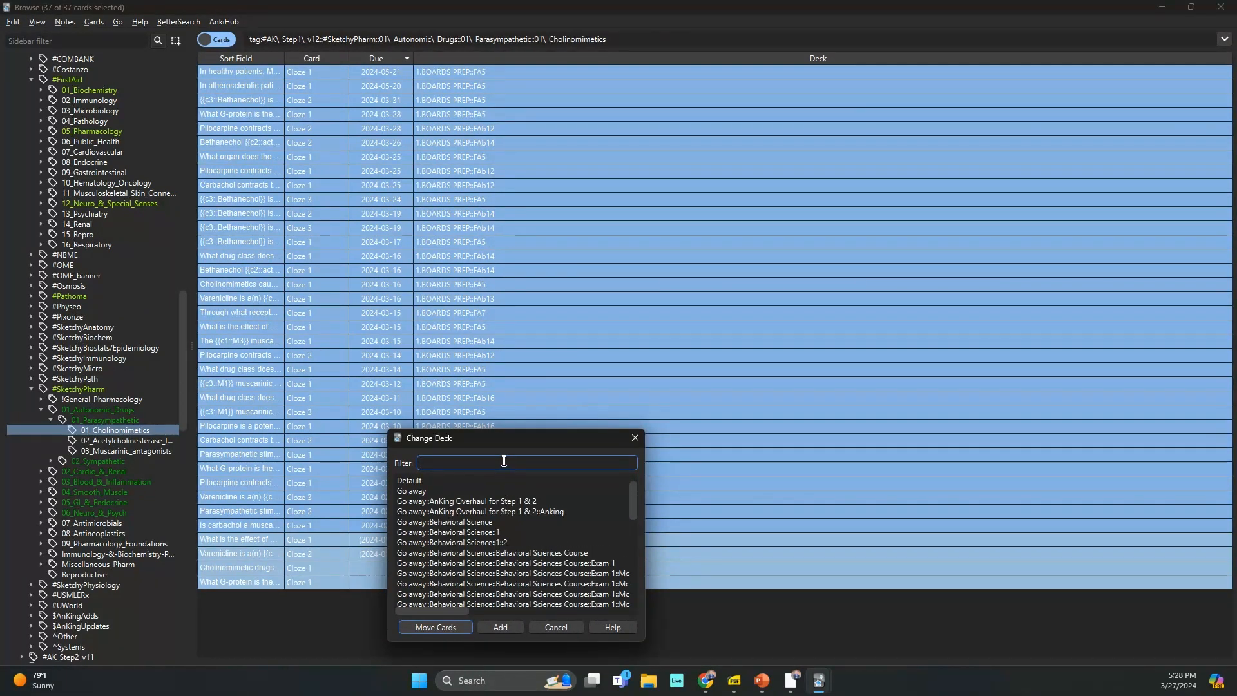
type("Pharm 12")
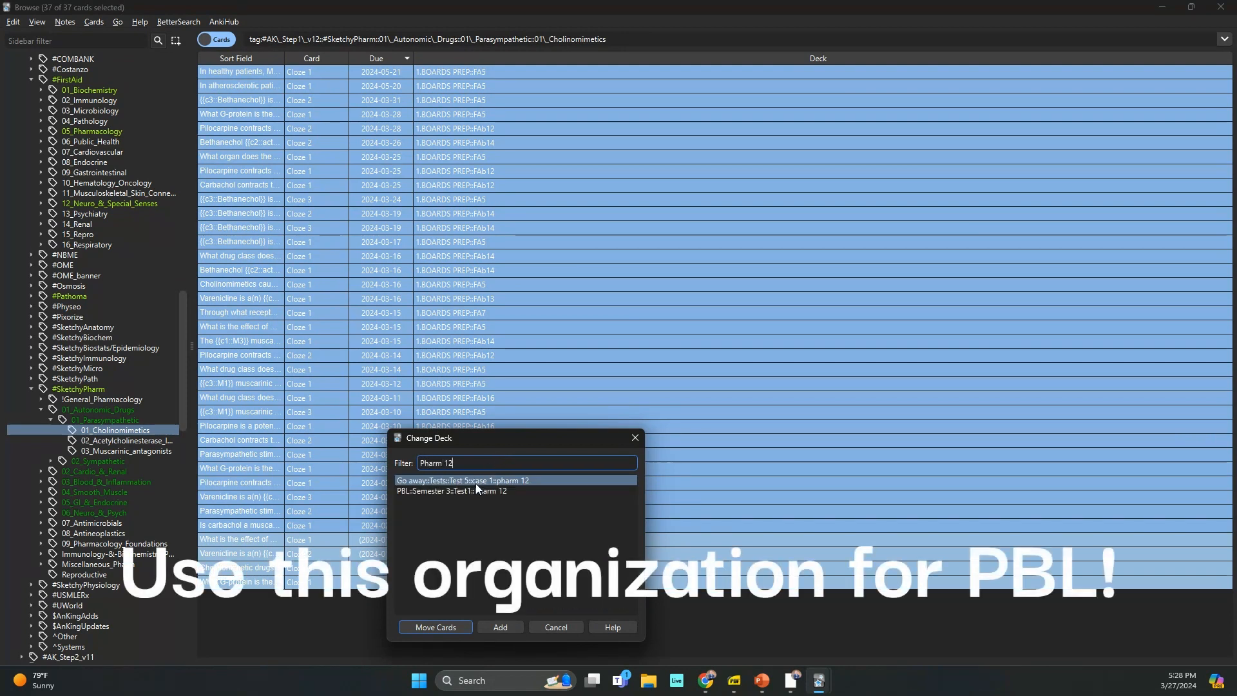
left_click(469, 491)
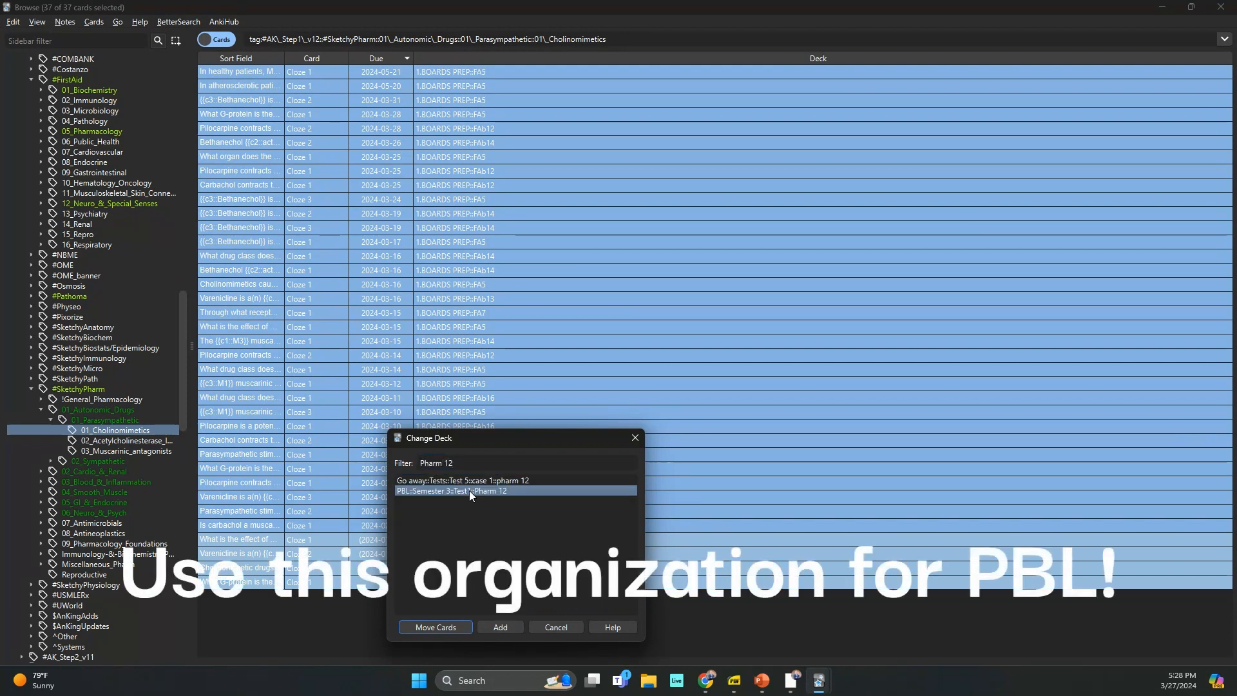
left_click(435, 627)
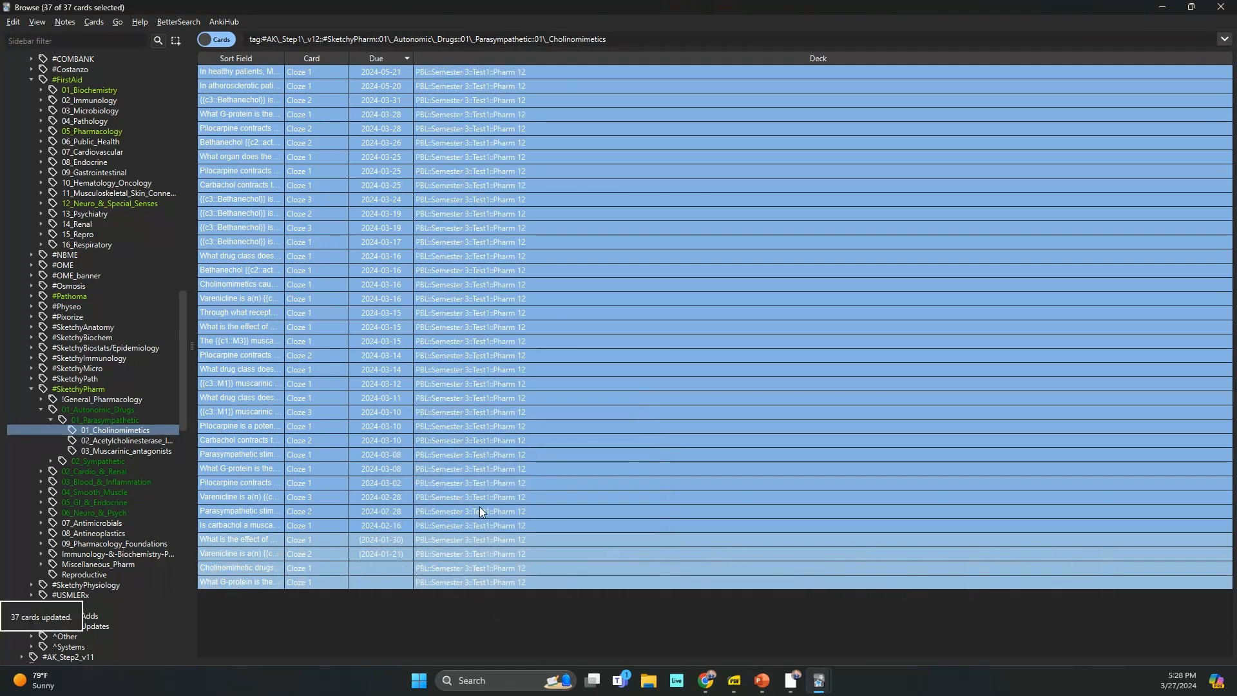
key("Escape")
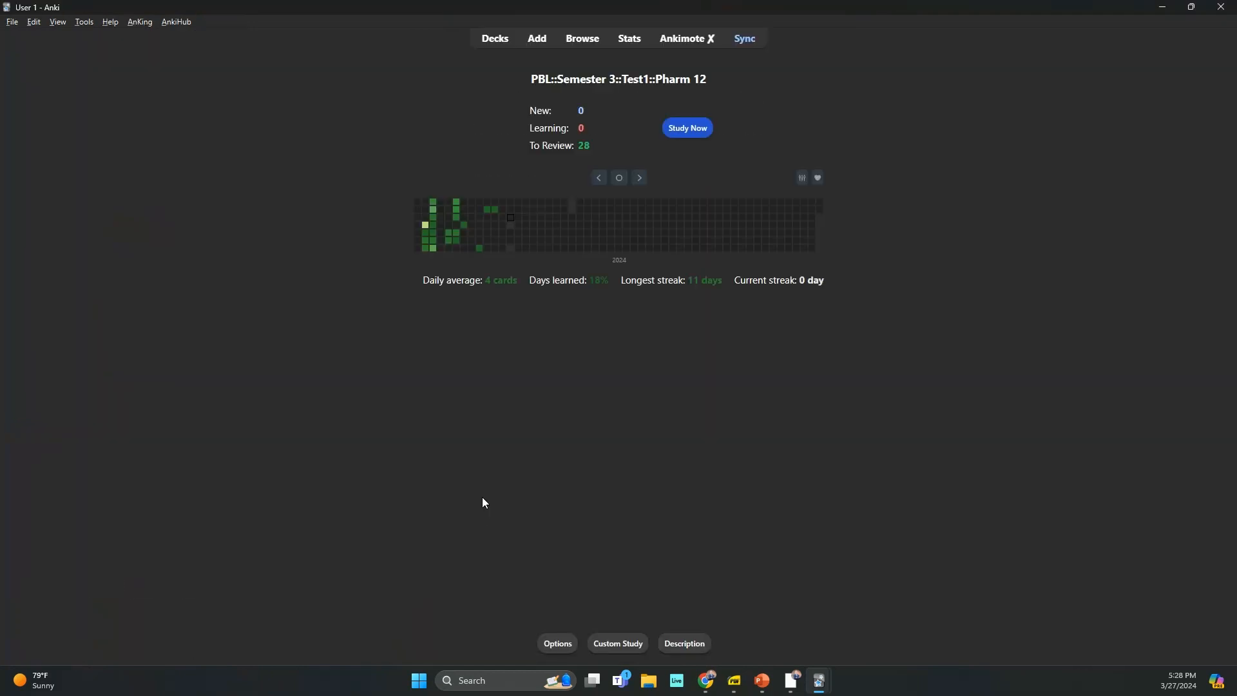
- Create a top-level deck named "First aid for boards" in the deck list, and collapse the PBL deck
key("d")
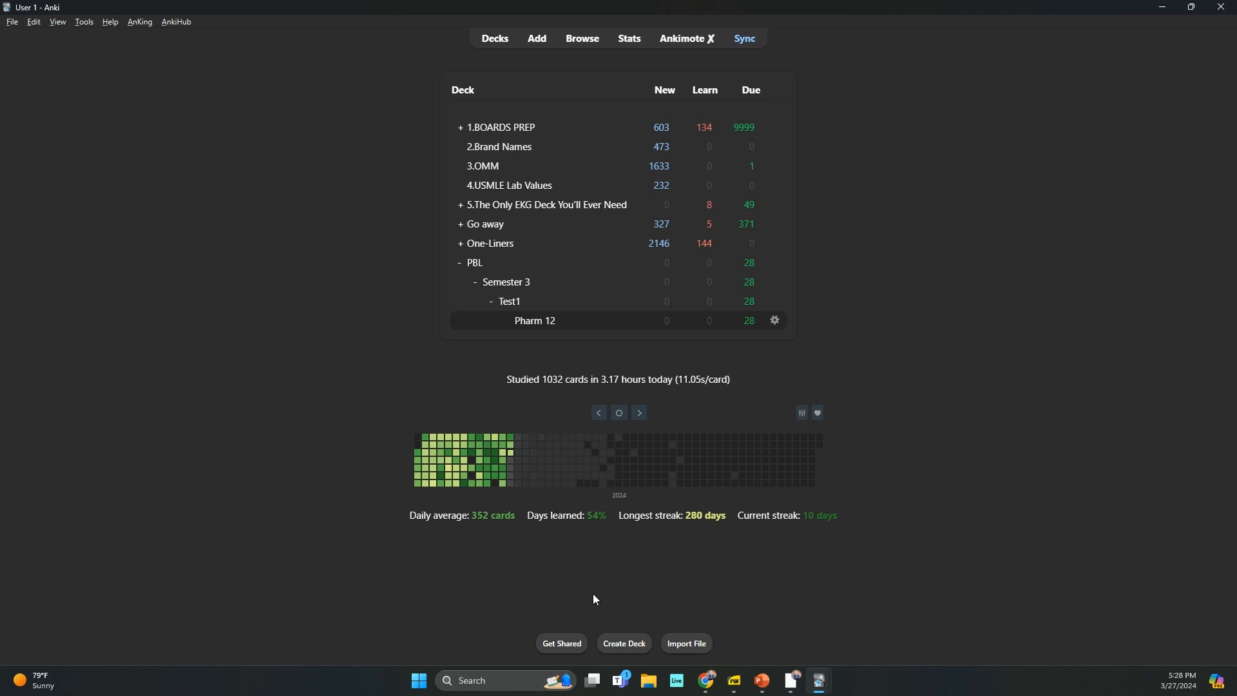
left_click(614, 641)
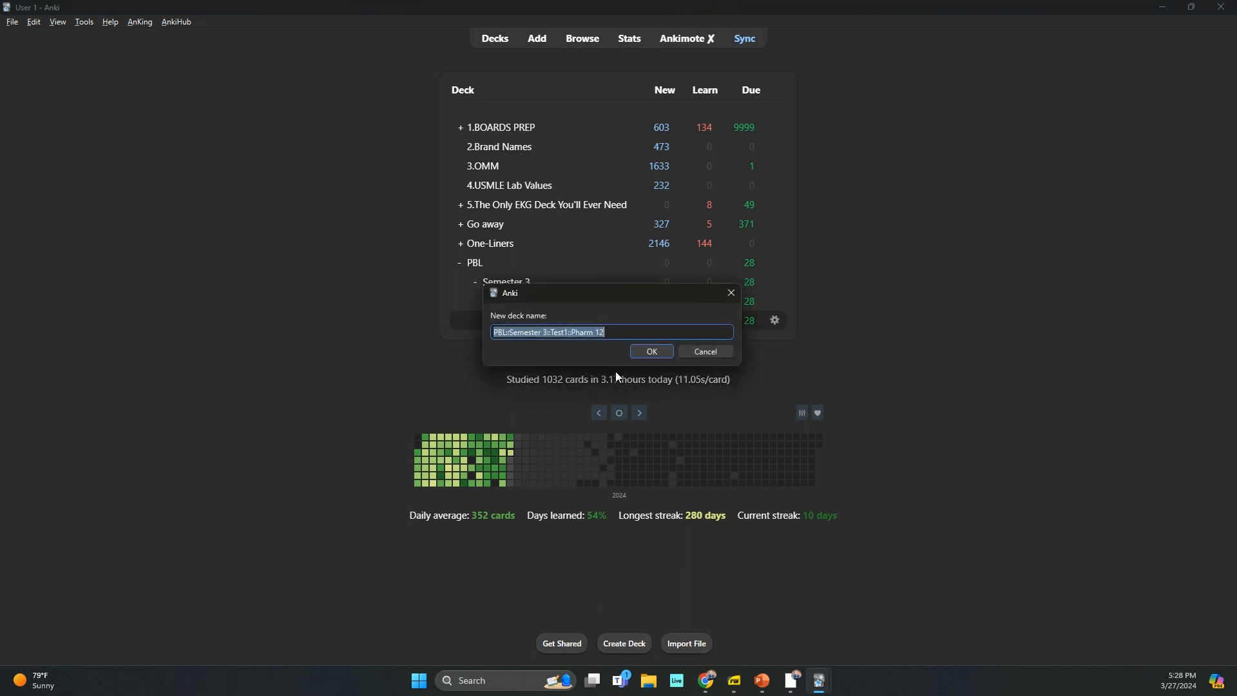
key("BackSpace")
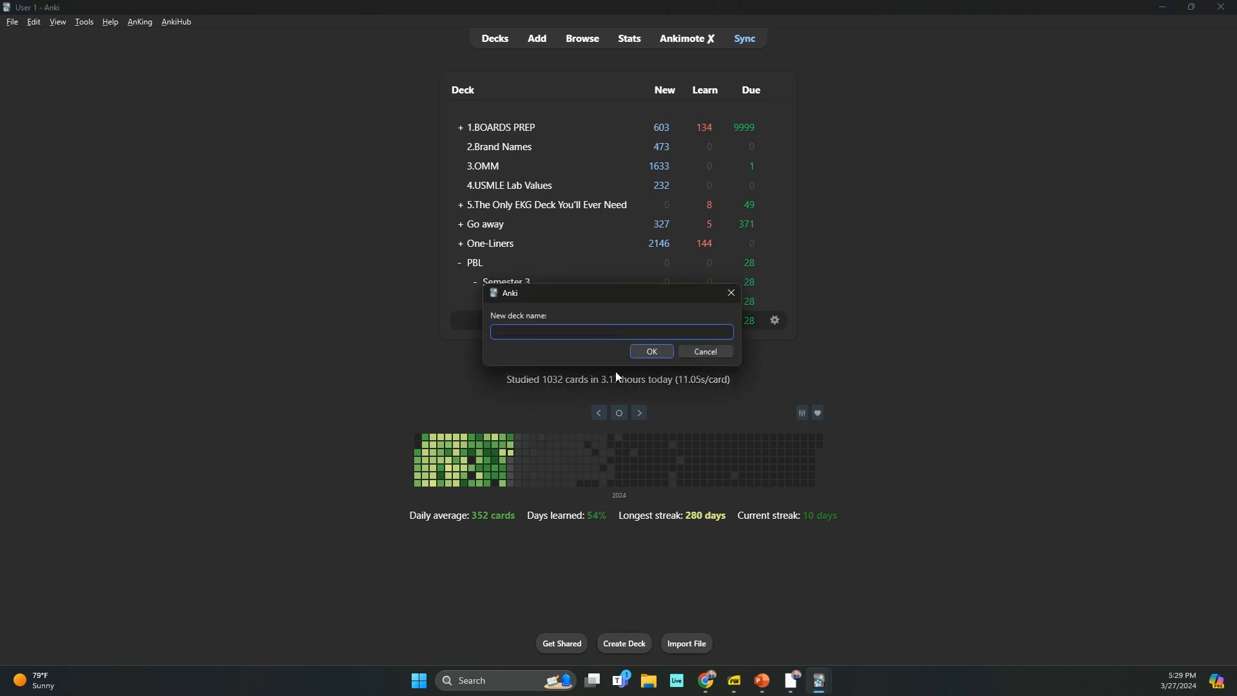
type("First aid for boards")
key("Return")
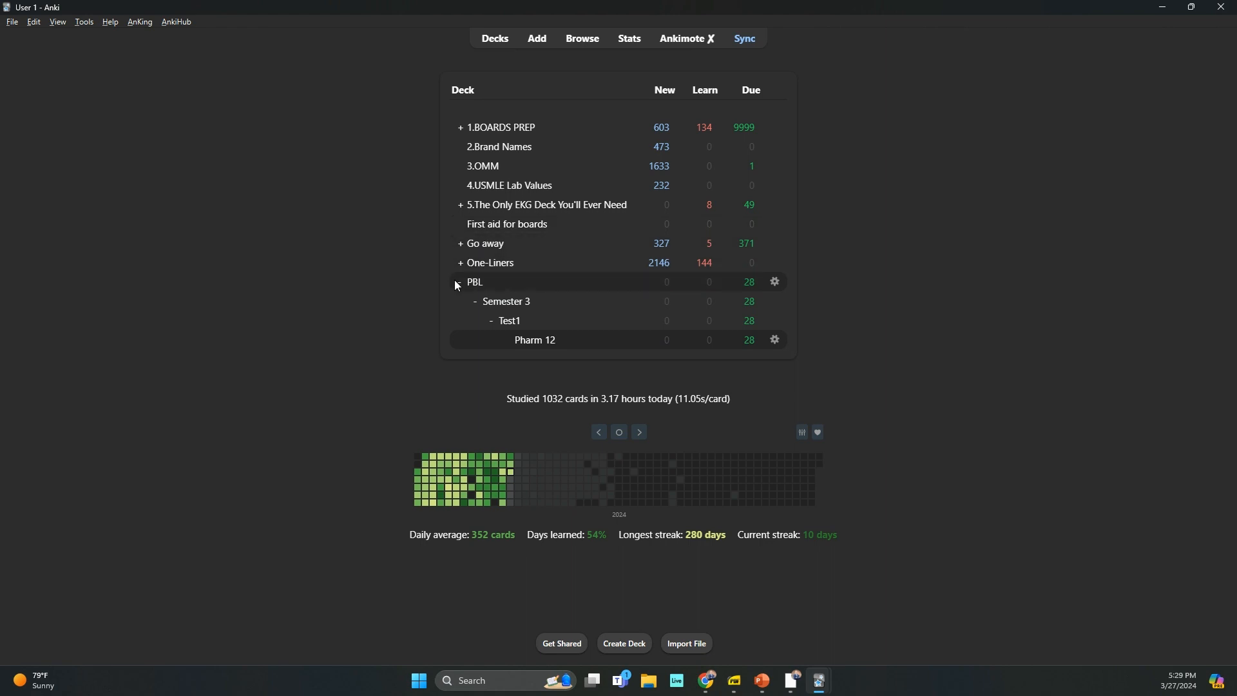
left_click(459, 282)
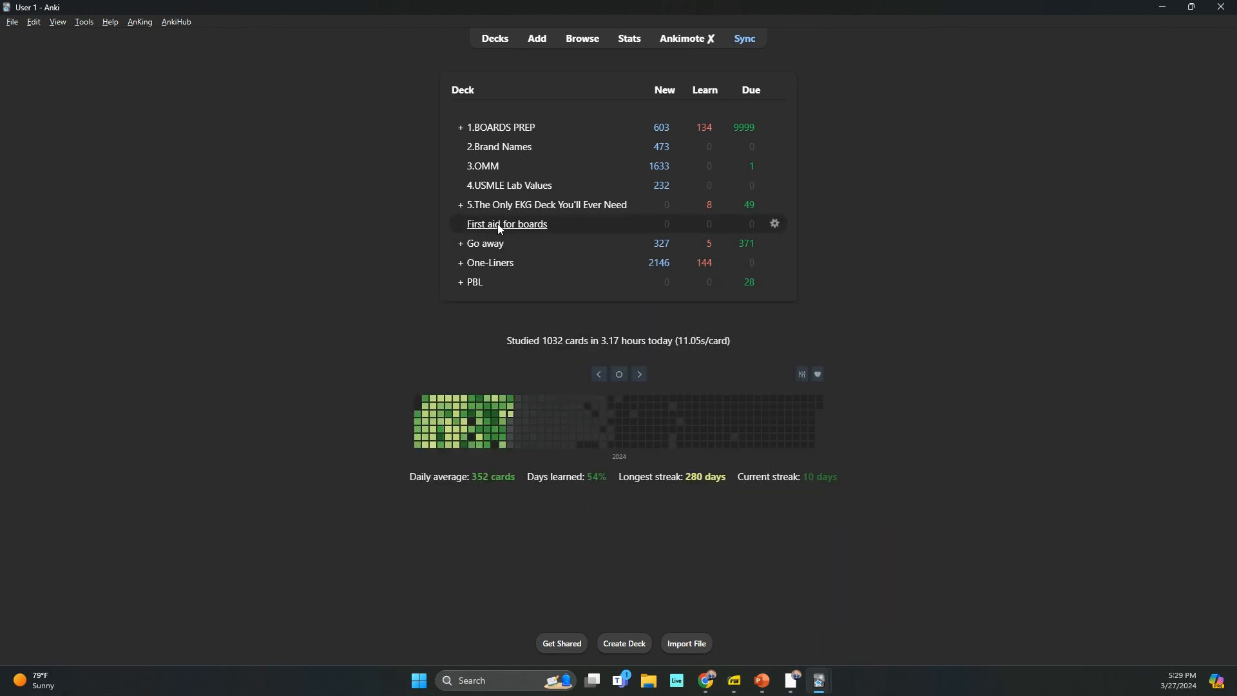
- Create a deck named Chapter 1 and nest it inside the First aid for boards deck
left_click(501, 225)
key("d")
left_click(617, 639)
left_click(591, 334)
key("ctrl+a")
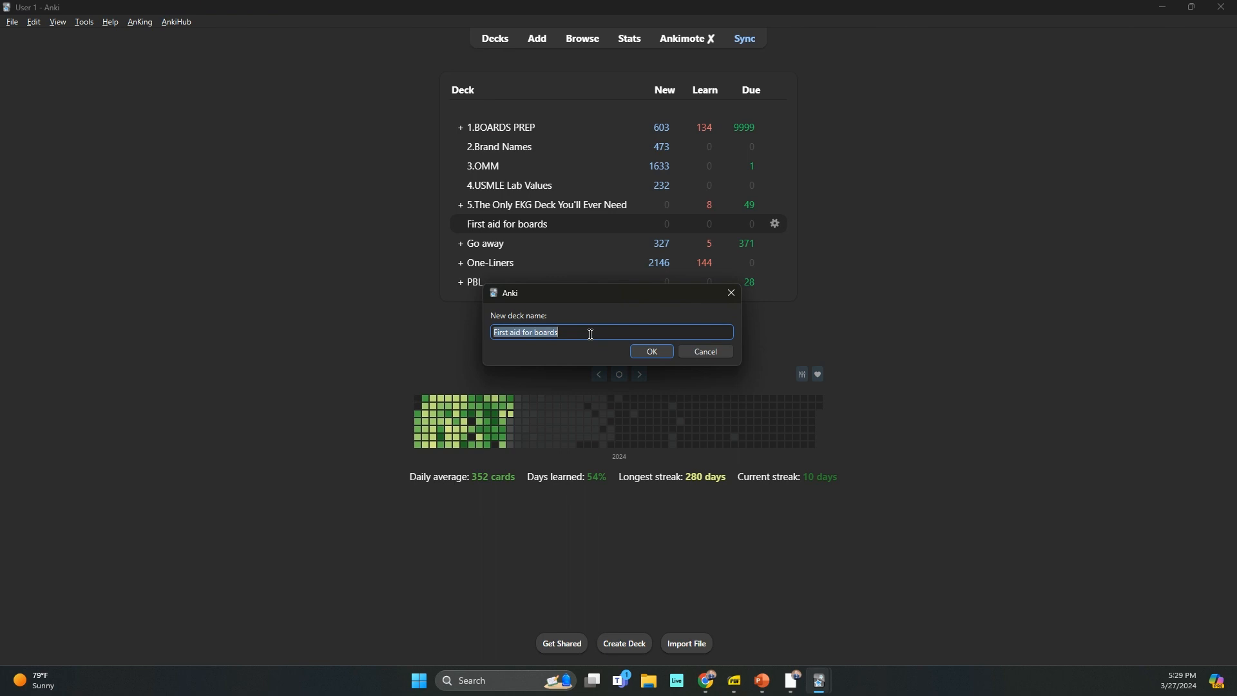
type("Chapter 1")
key("Return")
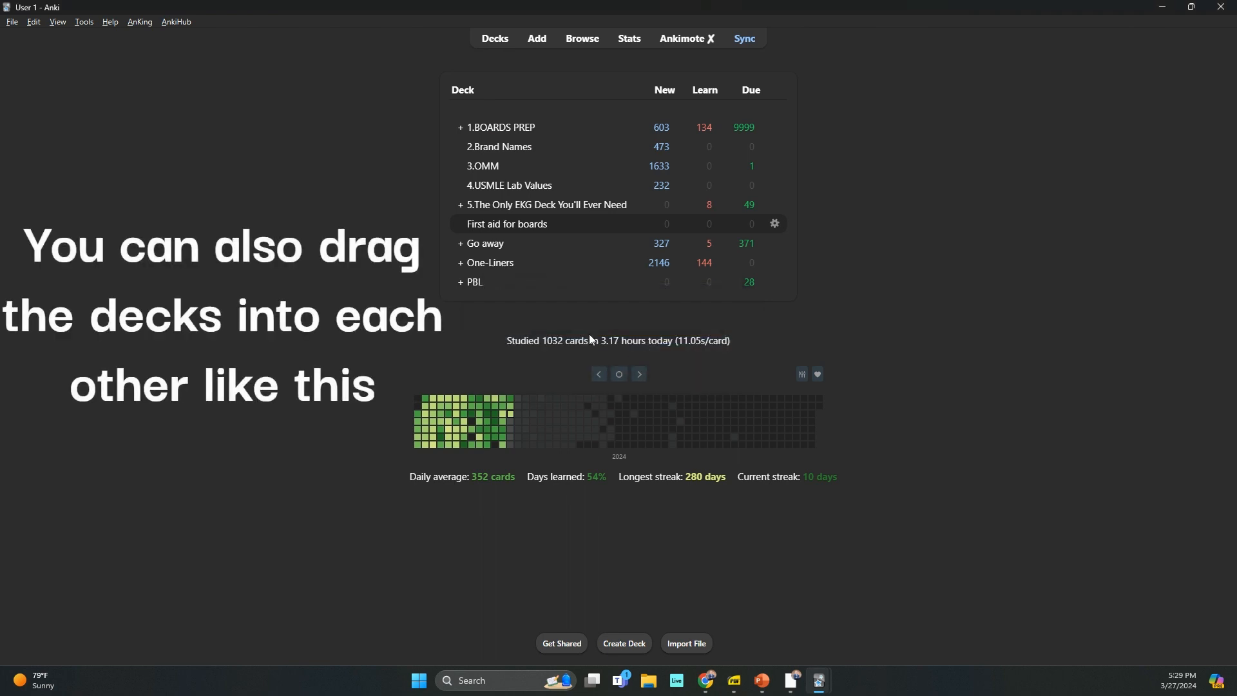
left_click_drag(500, 233, 527, 246)
left_click(461, 224)
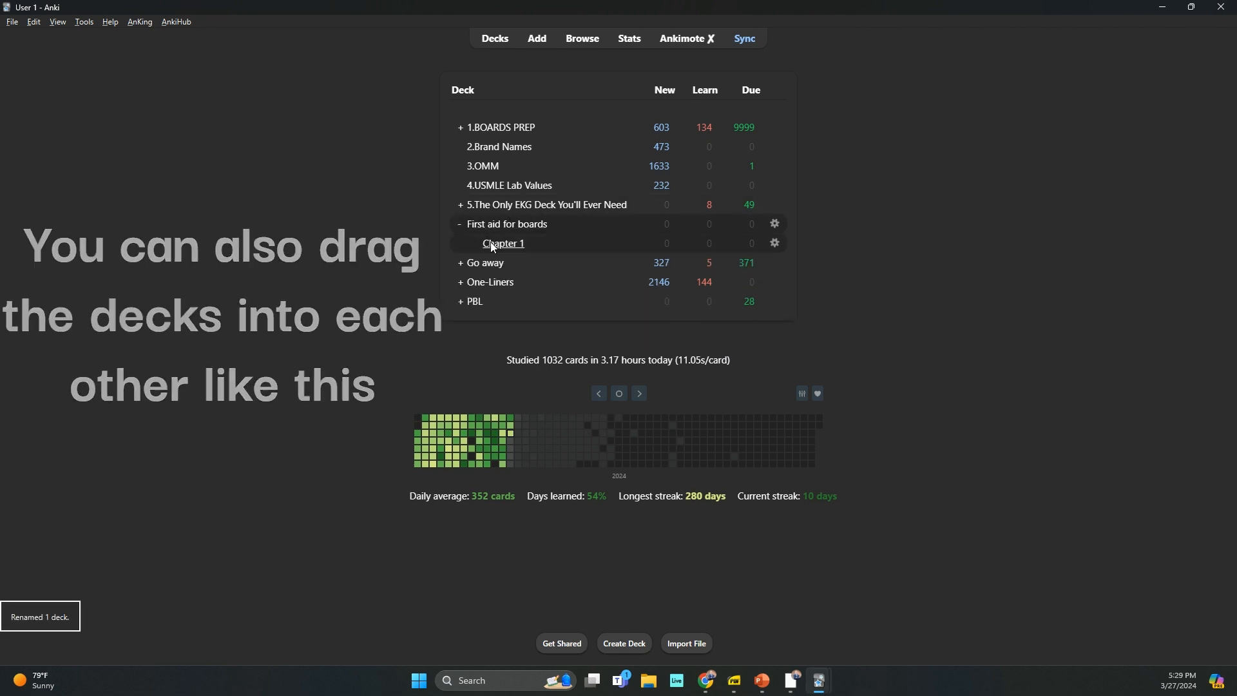
- Create a Chapter 2 subdeck inside First aid for boards using the "::" separator
left_click(624, 643)
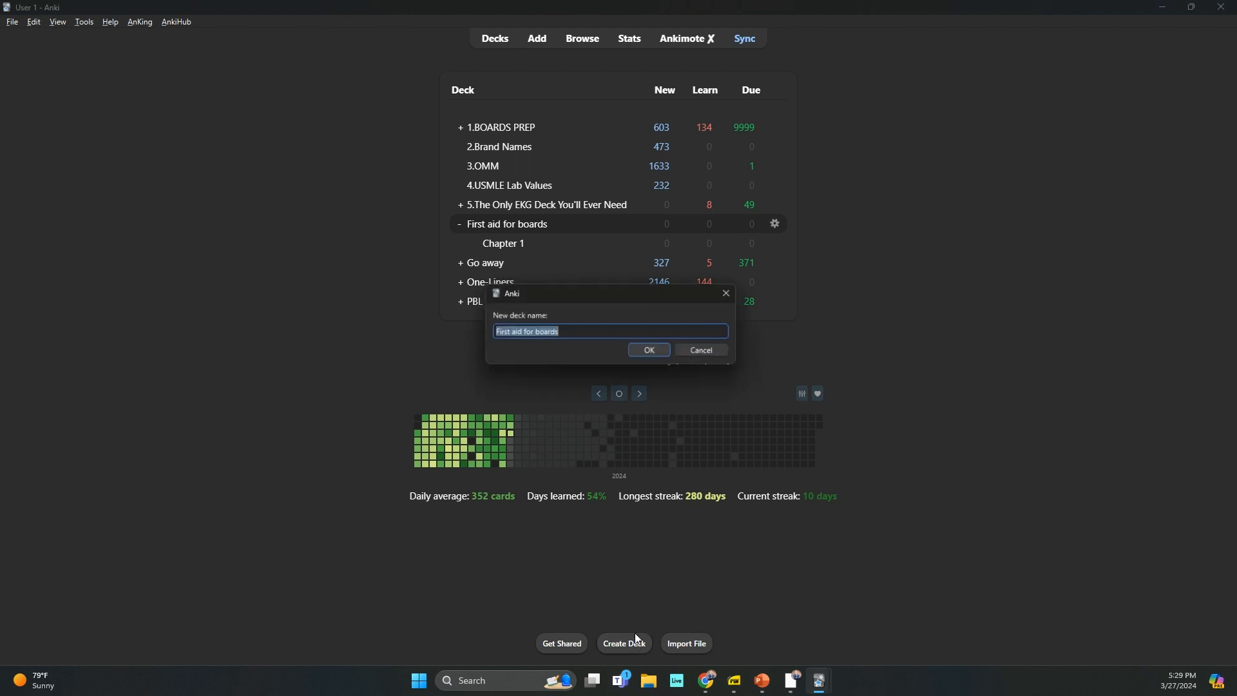
left_click(584, 333)
type("::")
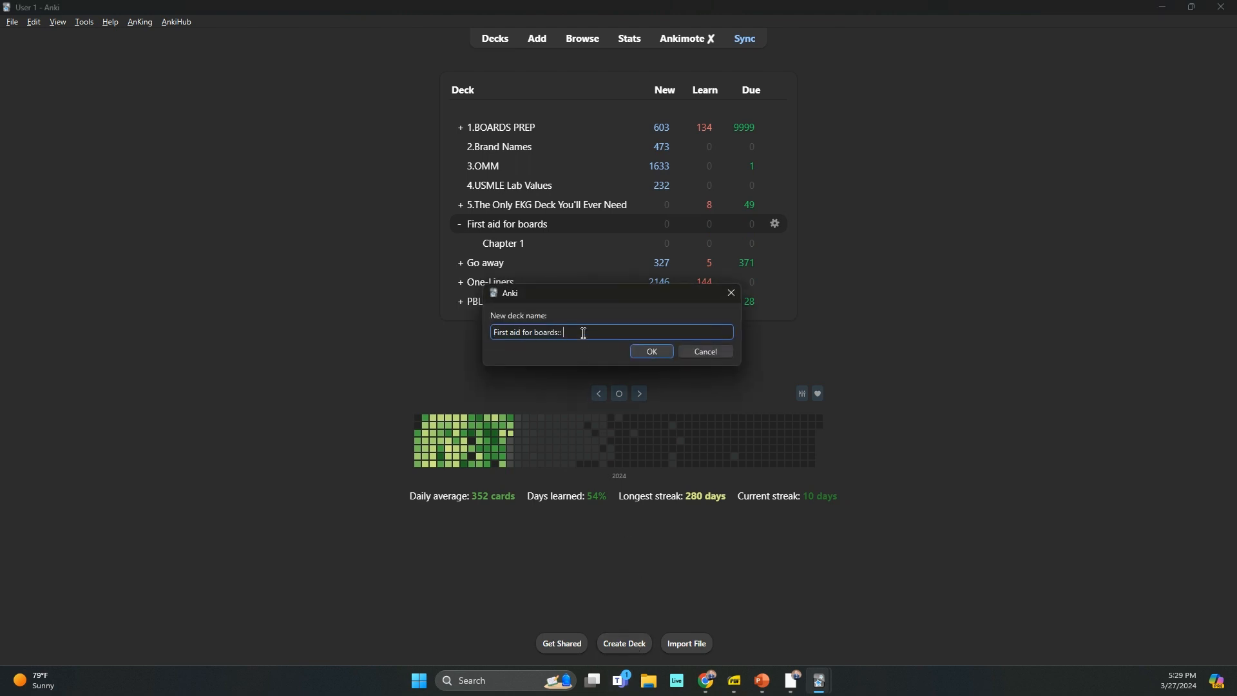
type("Chapter 2")
key("Return")
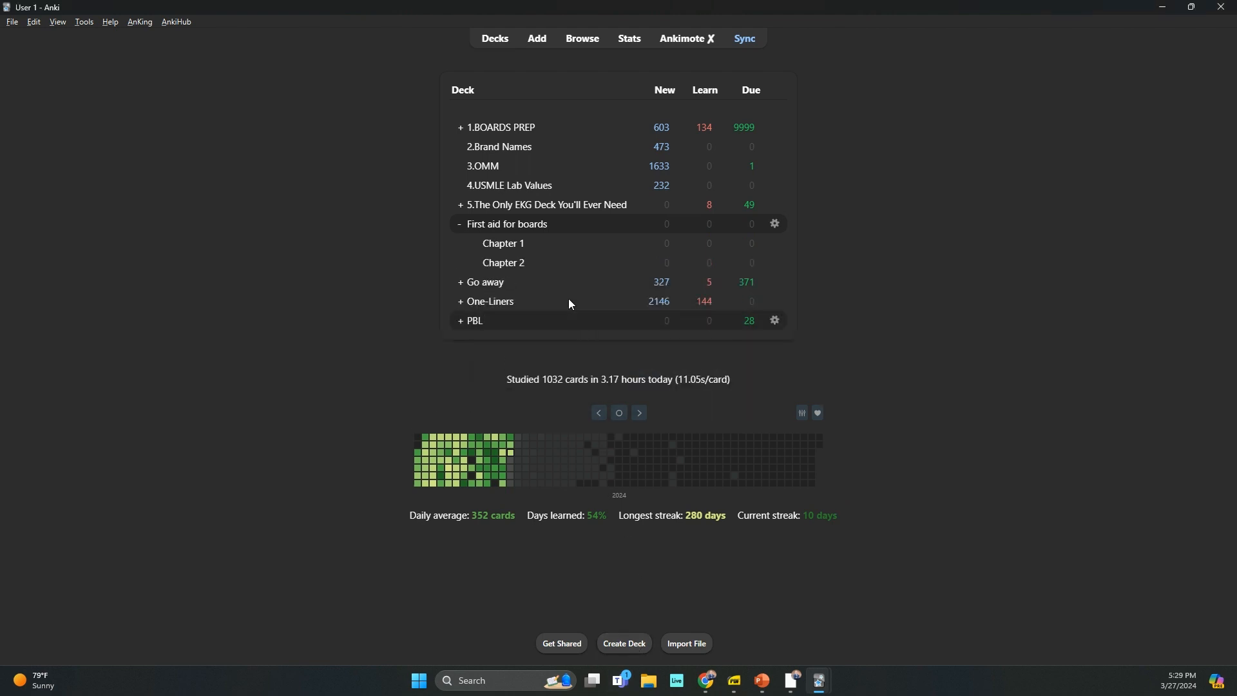
- Create a Chapter 3 subdeck inside First aid for boards using the "::" separator
left_click(625, 643)
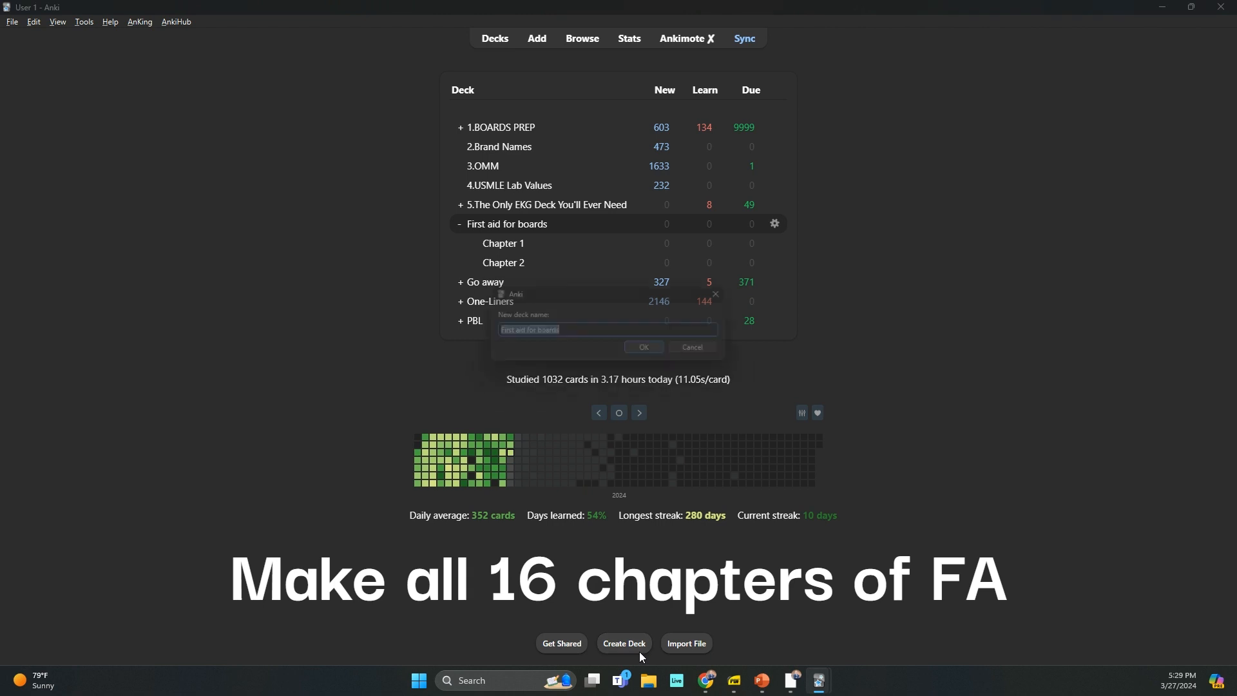
left_click(601, 334)
type(":: ")
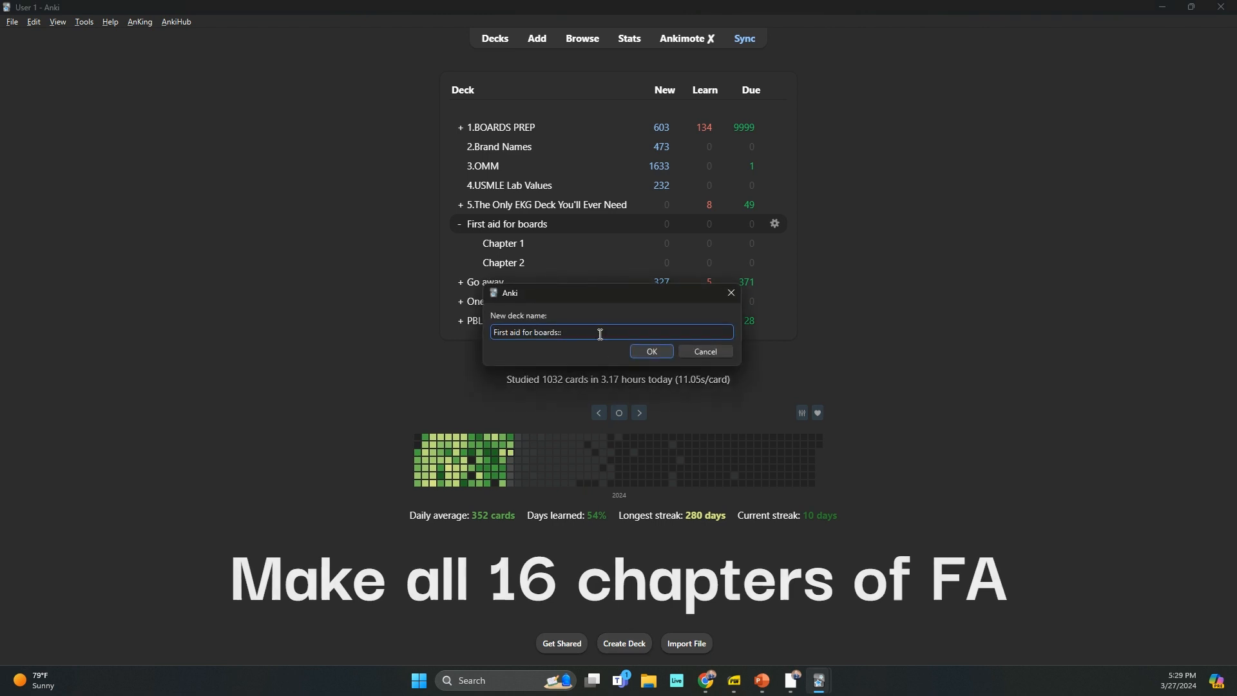
type("Chapter 3")
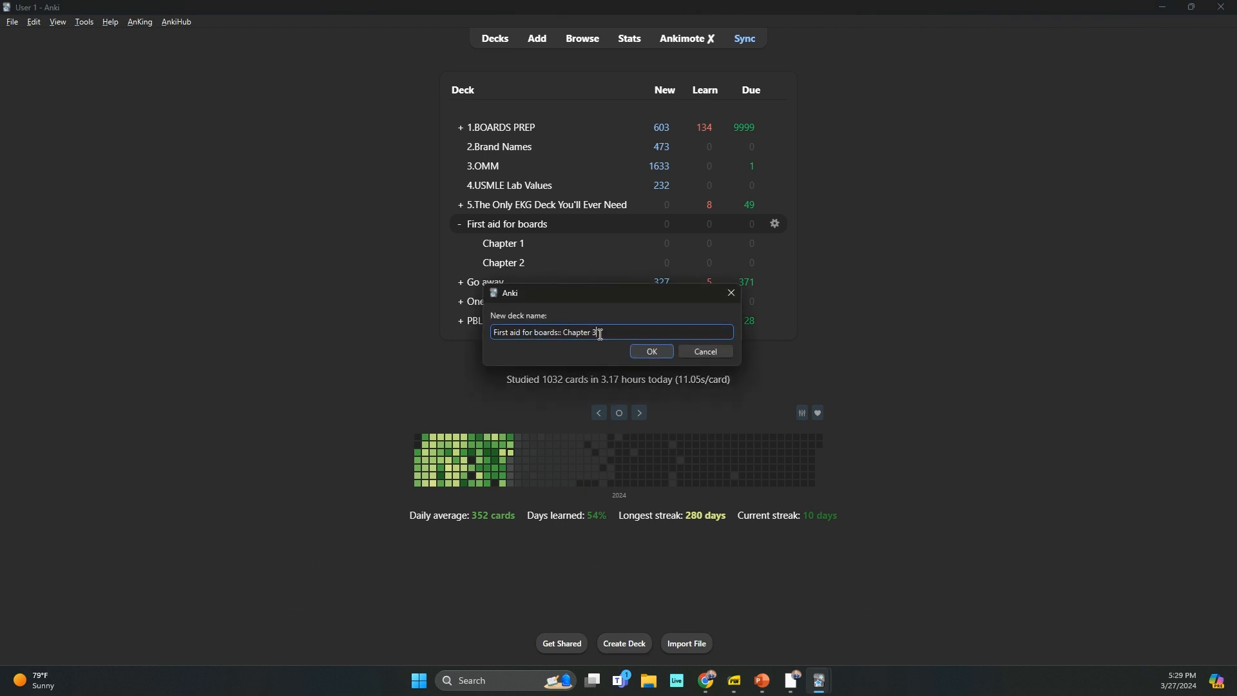
key("Return")
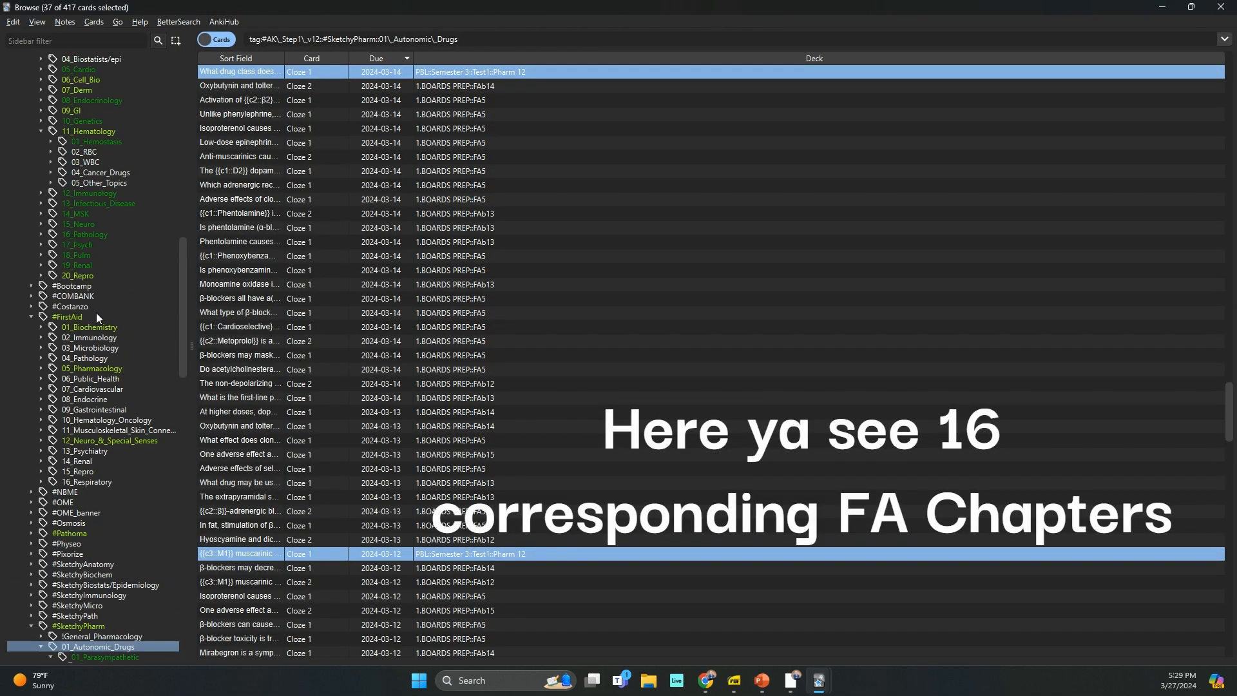
- List the cards tagged #FirstAid, 11_Musculoskeletal_Skin_Connective_Tissue and finally 01_Biochemistry, and review the FA subdecks of 1.BOARDS PREP
left_click(71, 316)
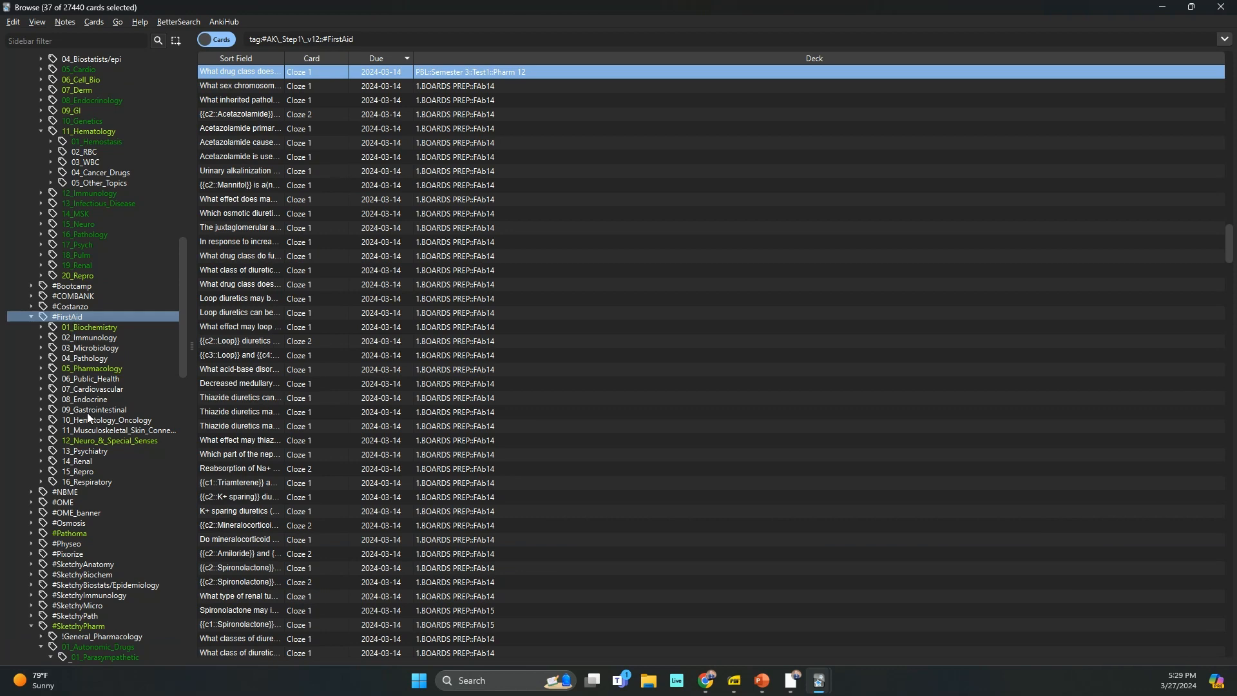
left_click(96, 430)
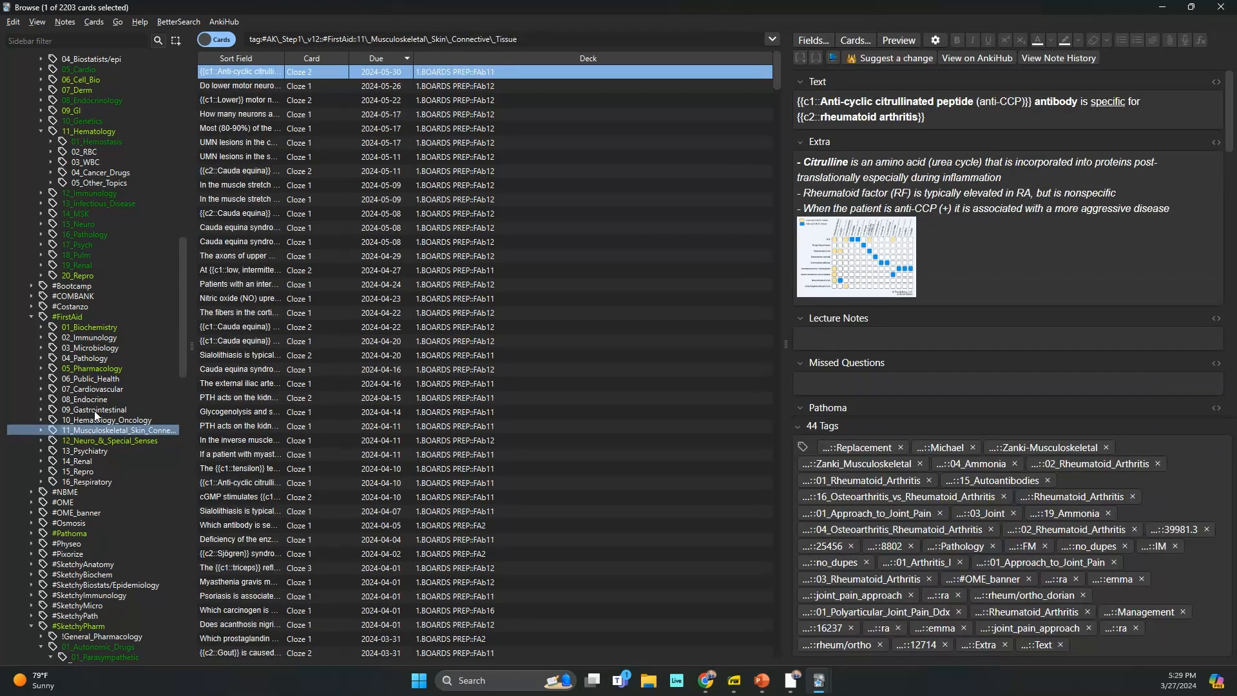
left_click(97, 328)
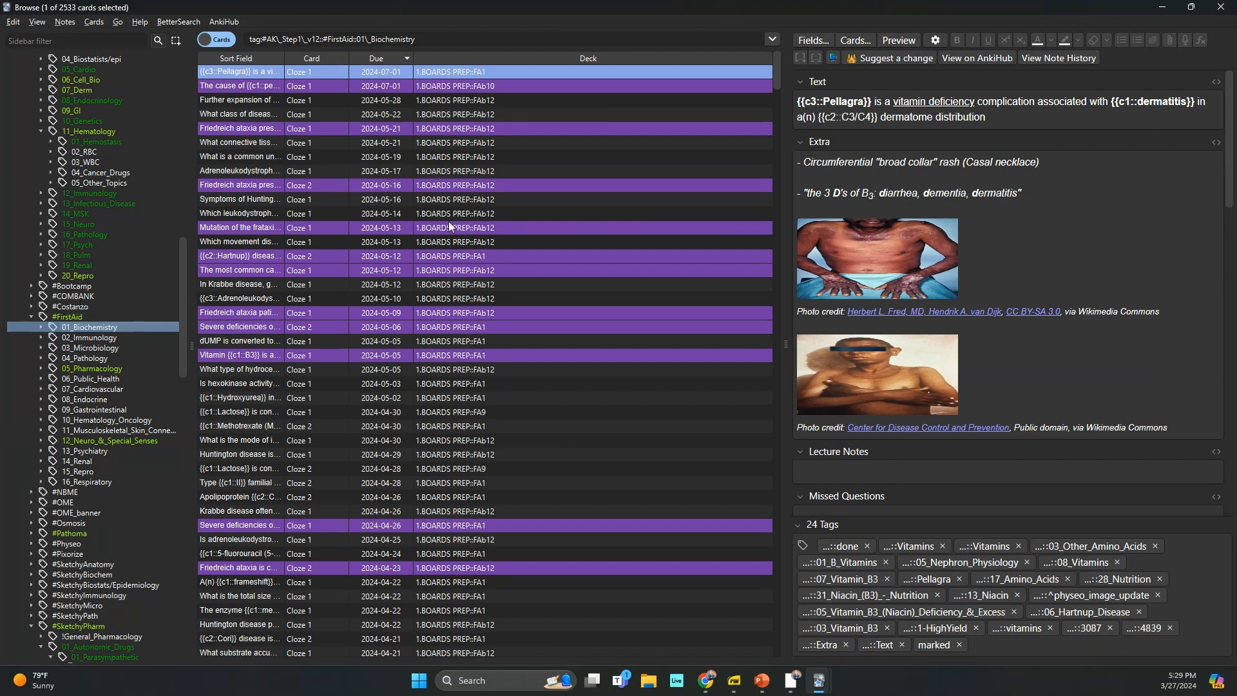
scroll(432, 411, "down", 3)
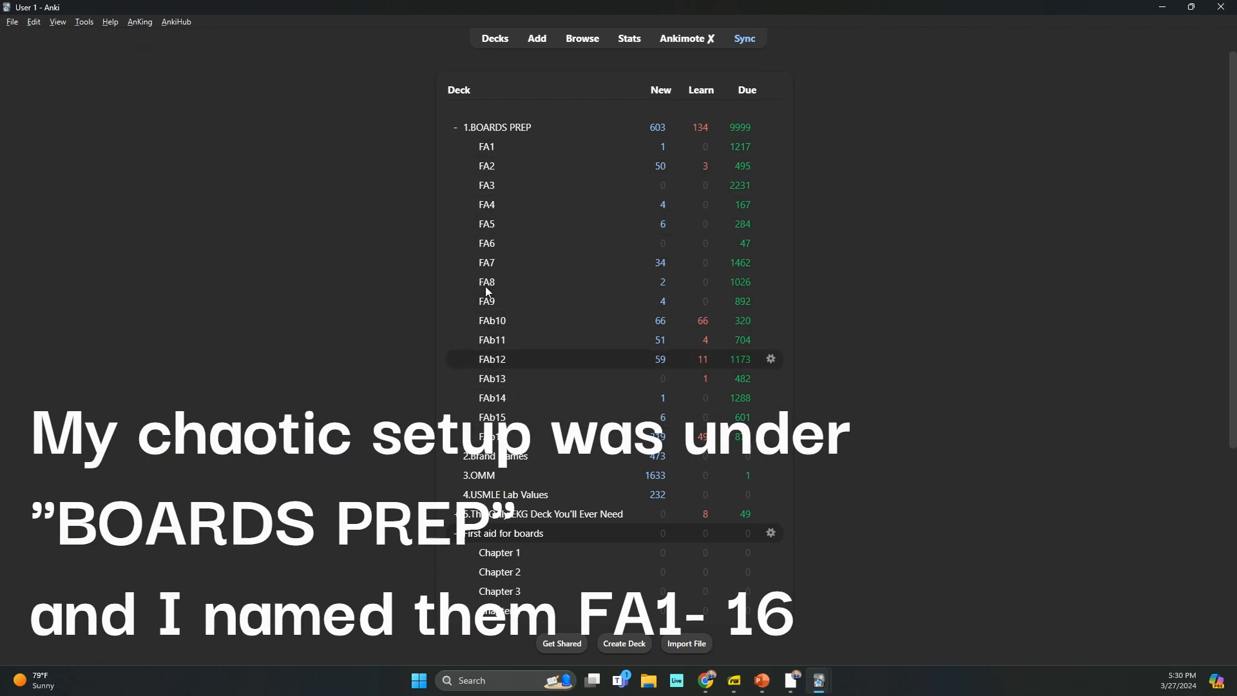
scroll(474, 535, "down", 4)
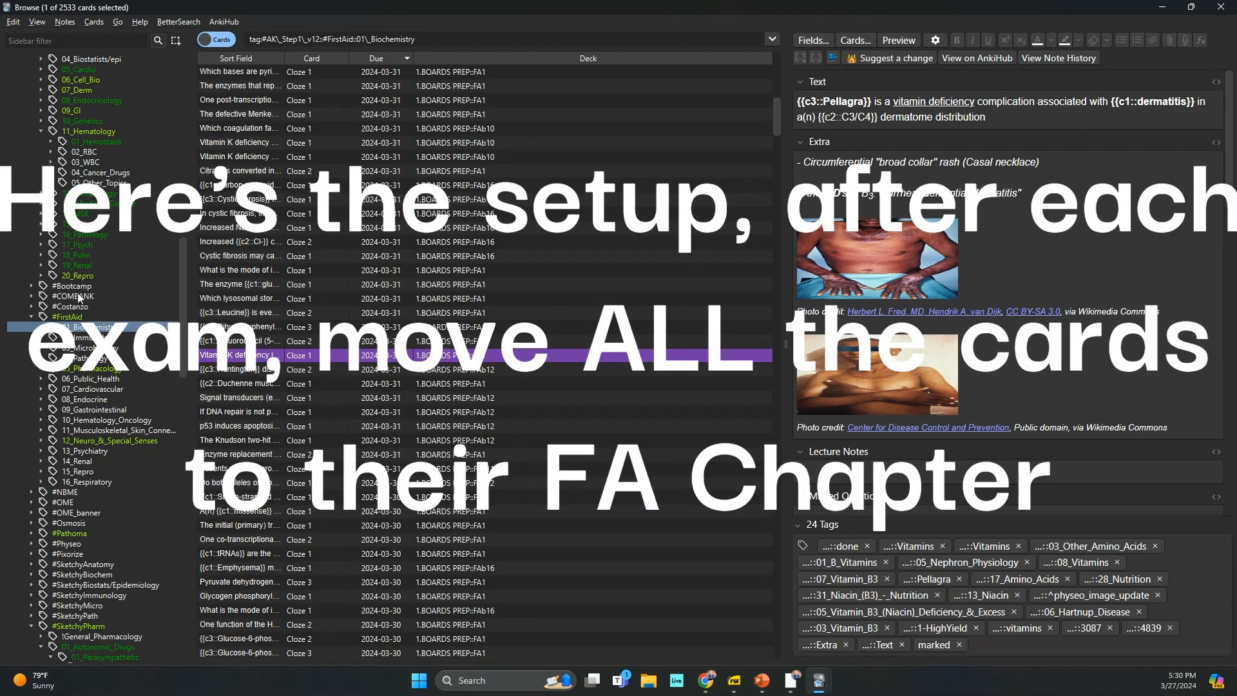
- Expand the 01_Biochemistry tag and its first subtag to examine their topics, and collapse 01_Biochemistry again
scroll(72, 326, "up", 1)
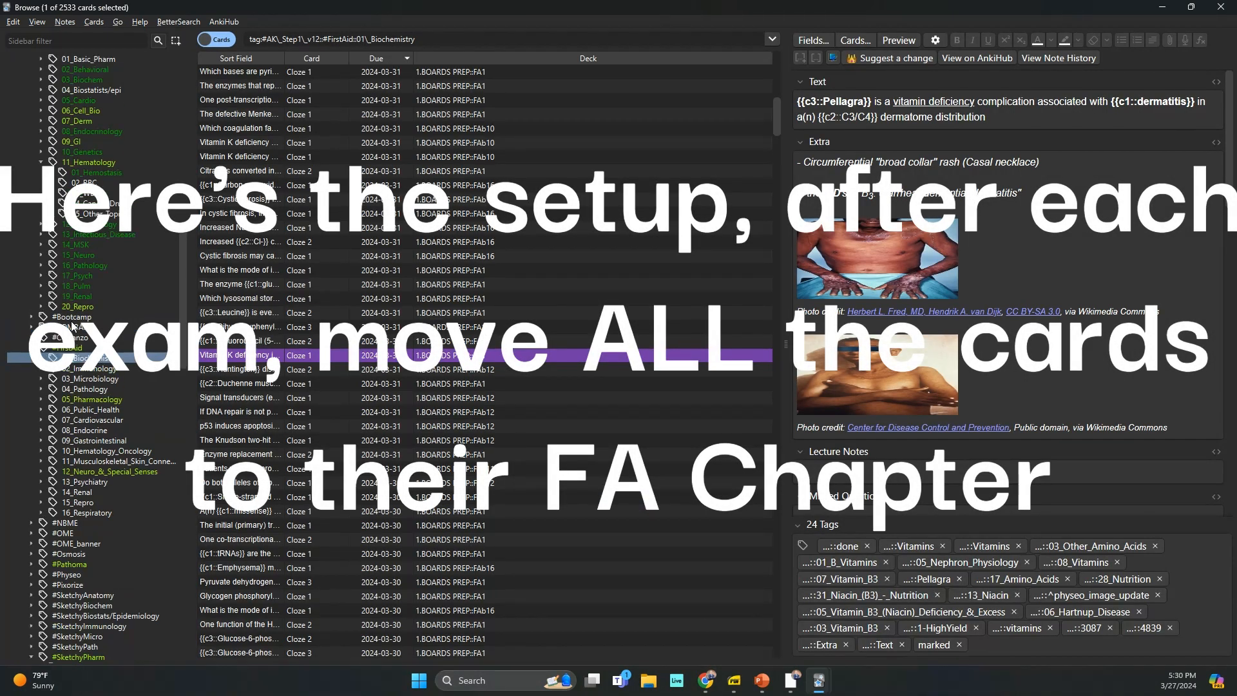
double_click(53, 358)
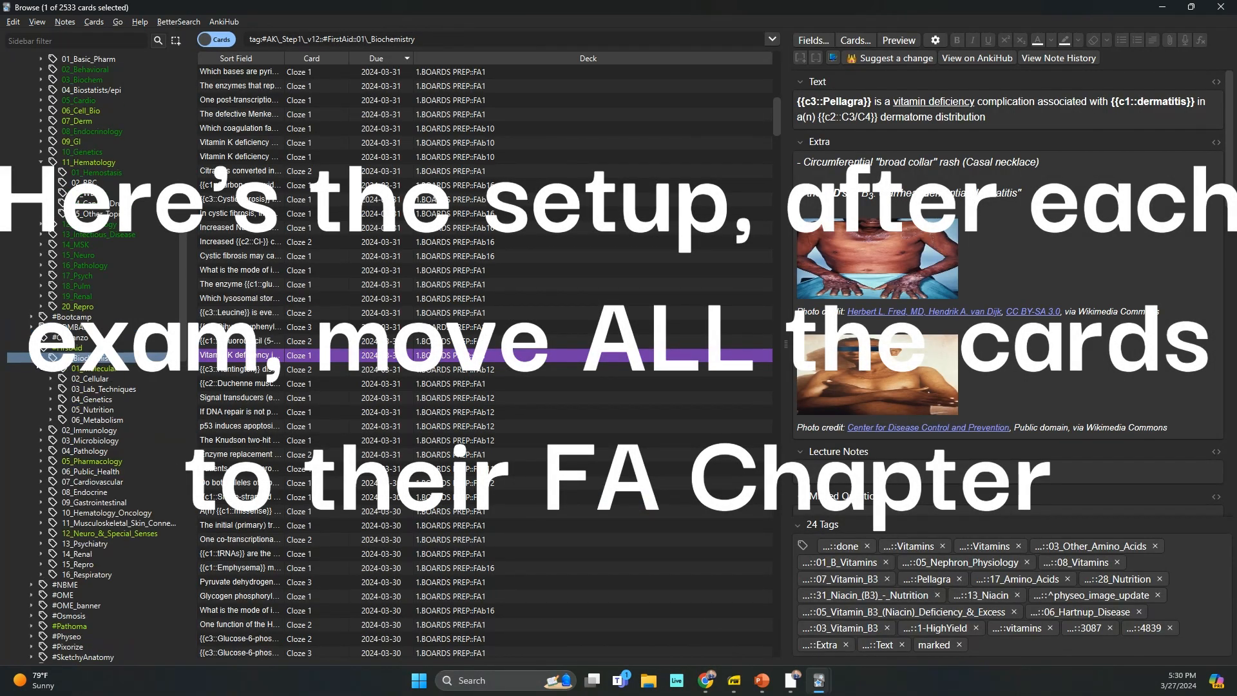
left_click(53, 369)
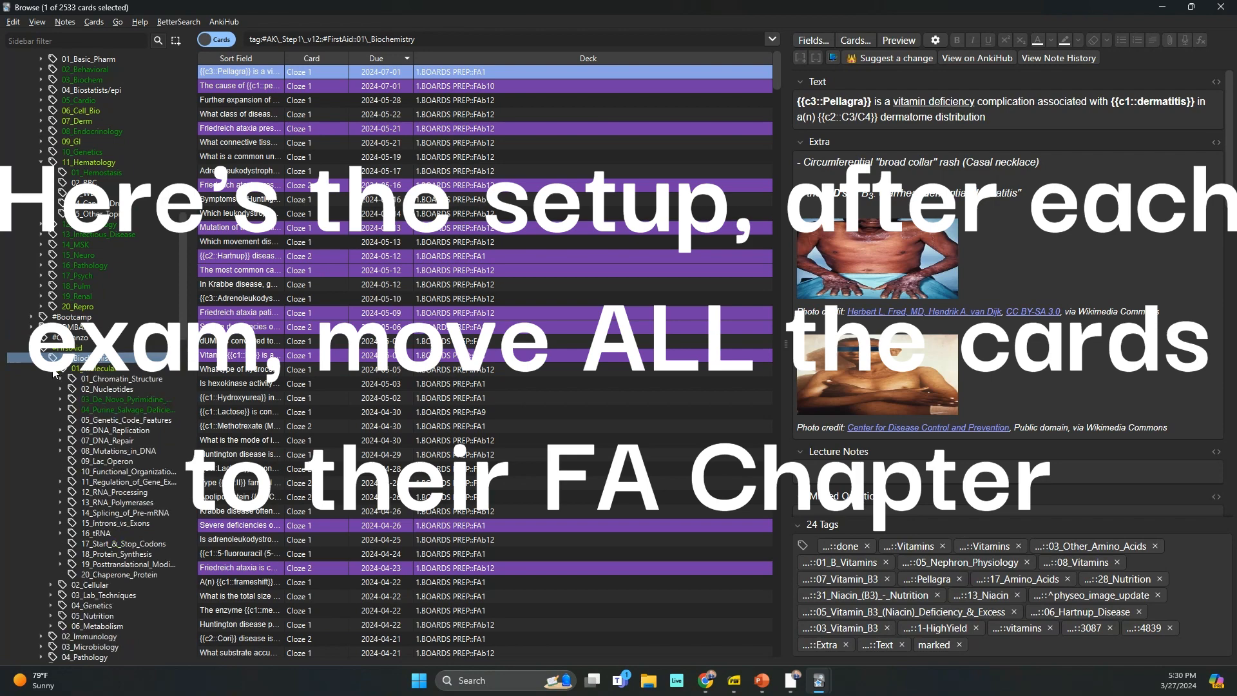
left_click(40, 358)
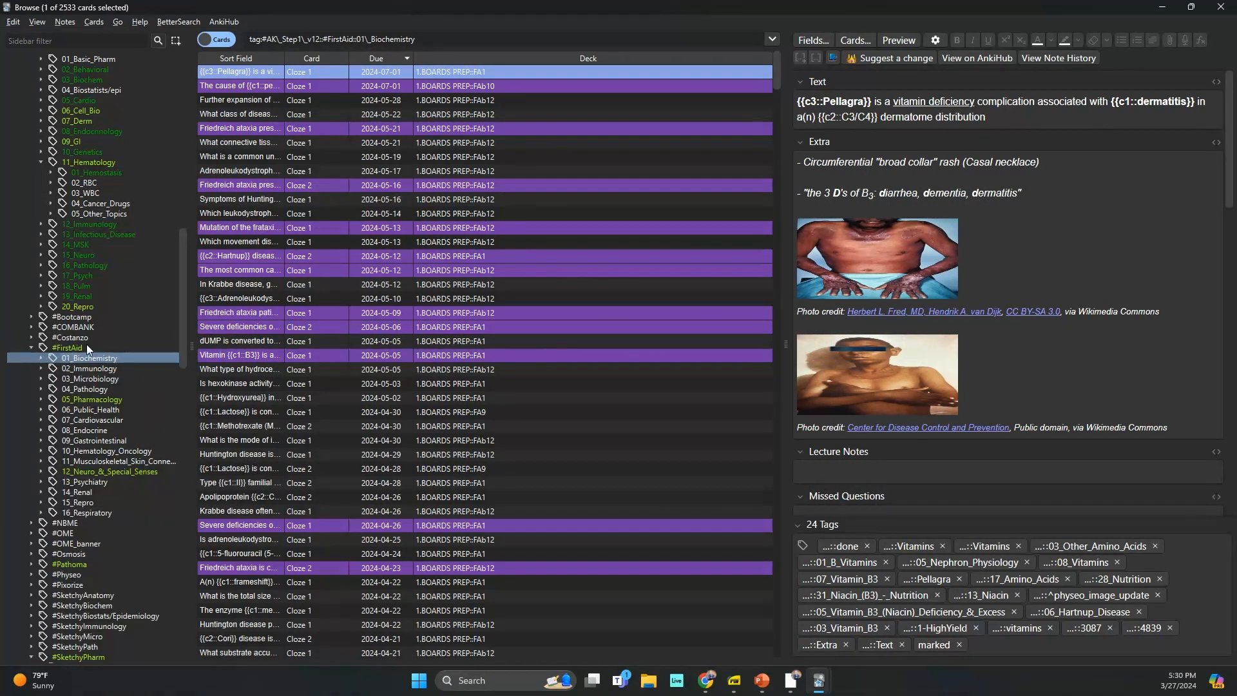
- Move all cards tagged 01_Biochemistry under #FirstAid to the 1.BOARDS PREP::FA1 deck, and close the card browser
left_click(295, 313)
key("ctrl+a")
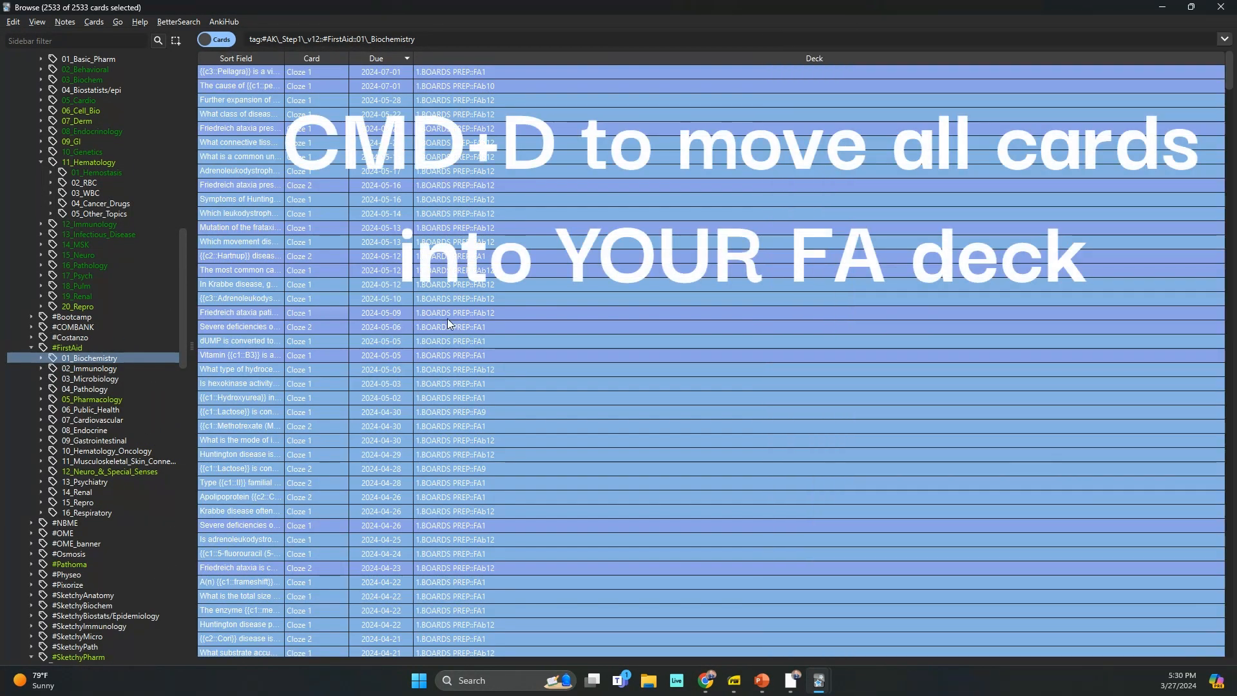
key("ctrl+d")
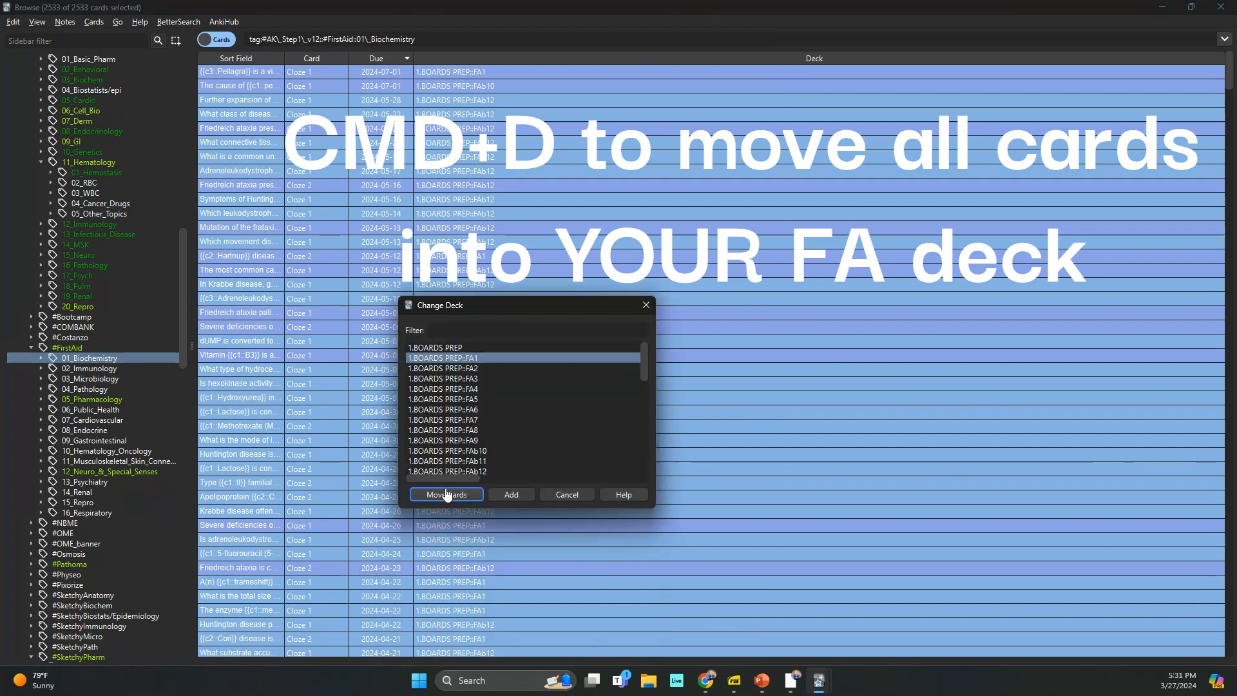
left_click(448, 494)
left_click(460, 340)
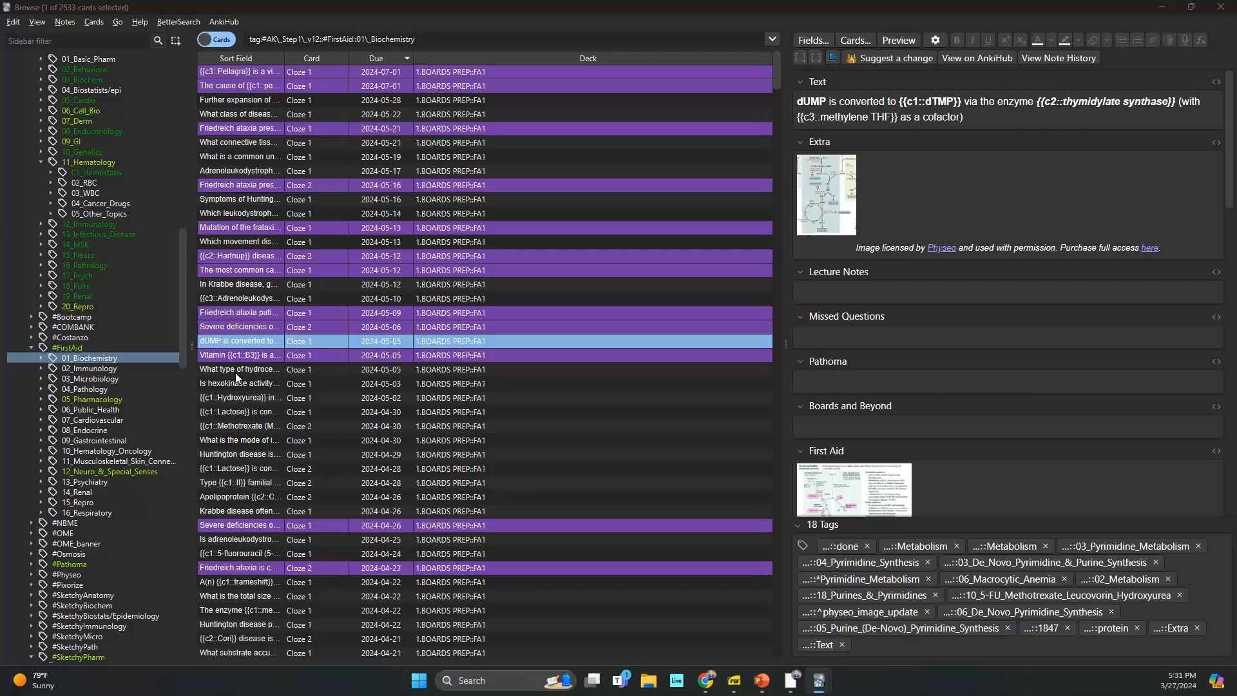
key("Escape")
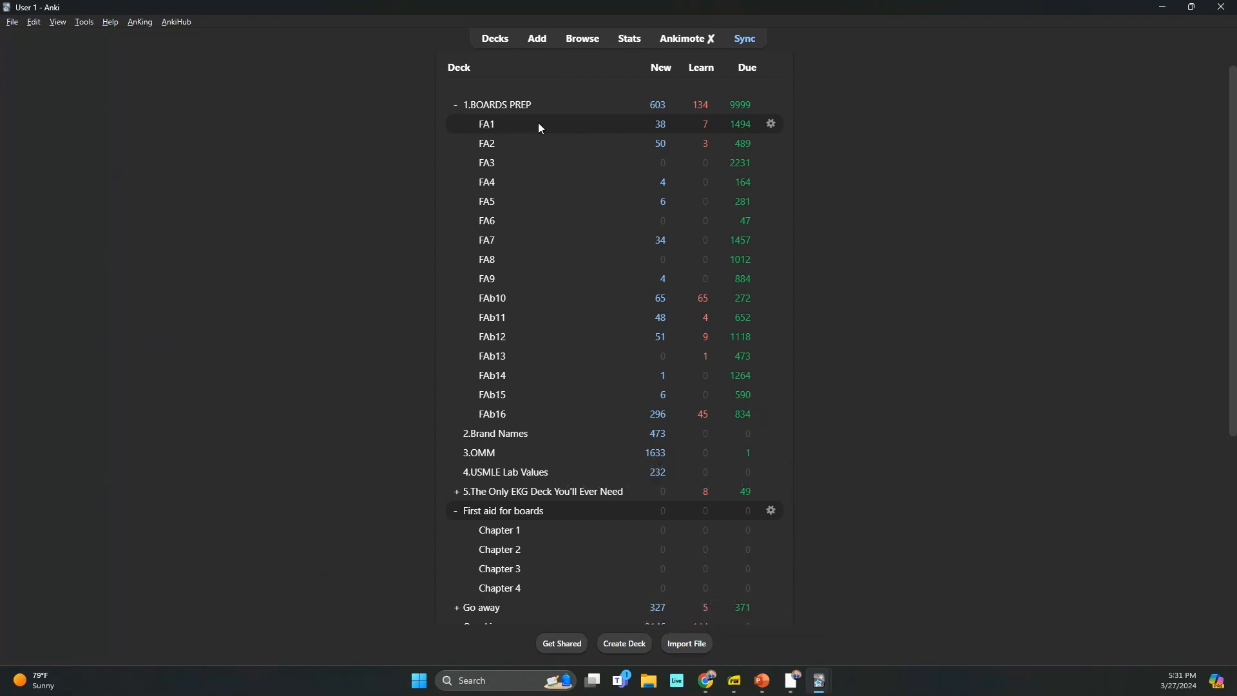
- Examine the nested topics of the #FirstAid tag down to 01_Chromatin_Structure under 01_Biochemistry, and collapse #FirstAid again
key("alt+Tab")
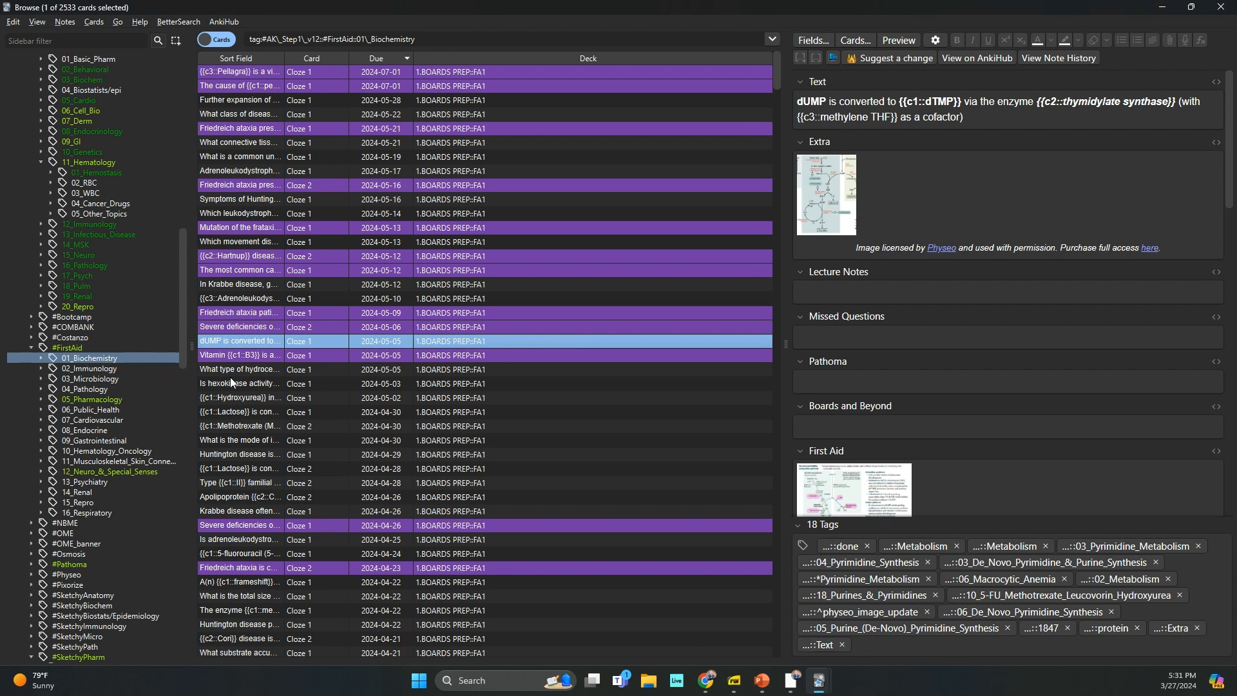
scroll(148, 423, "down", 2)
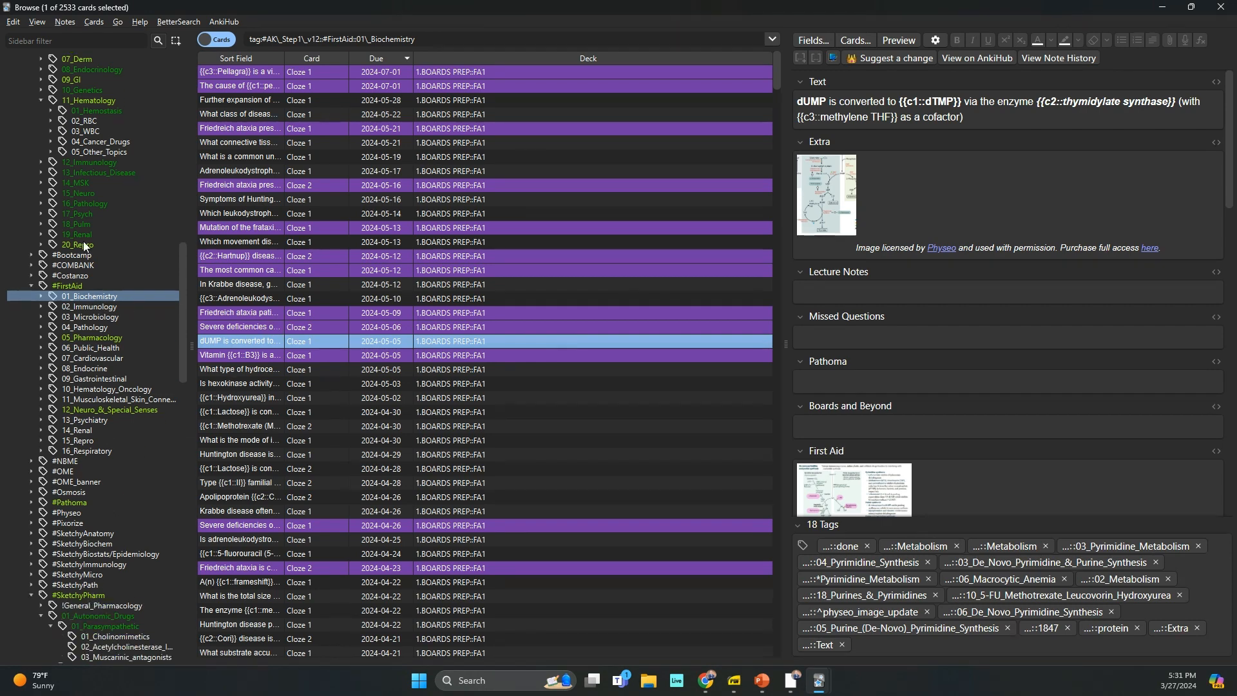
left_click(30, 287)
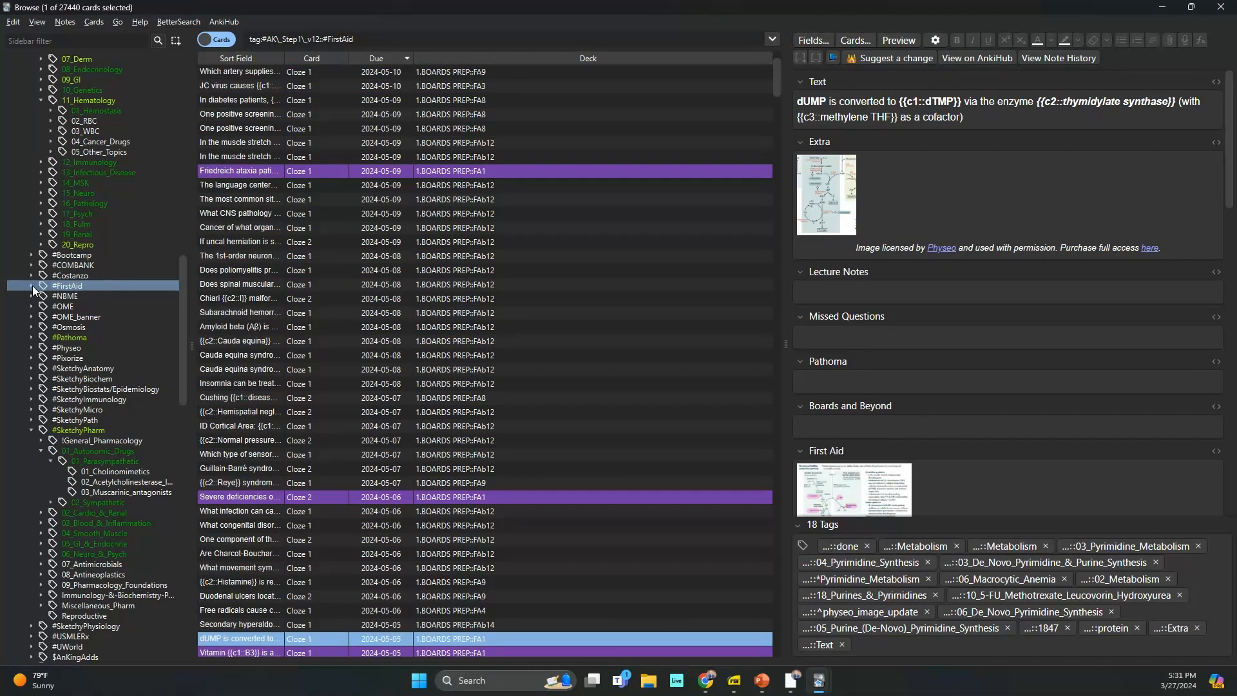
left_click(31, 285)
left_click(43, 299)
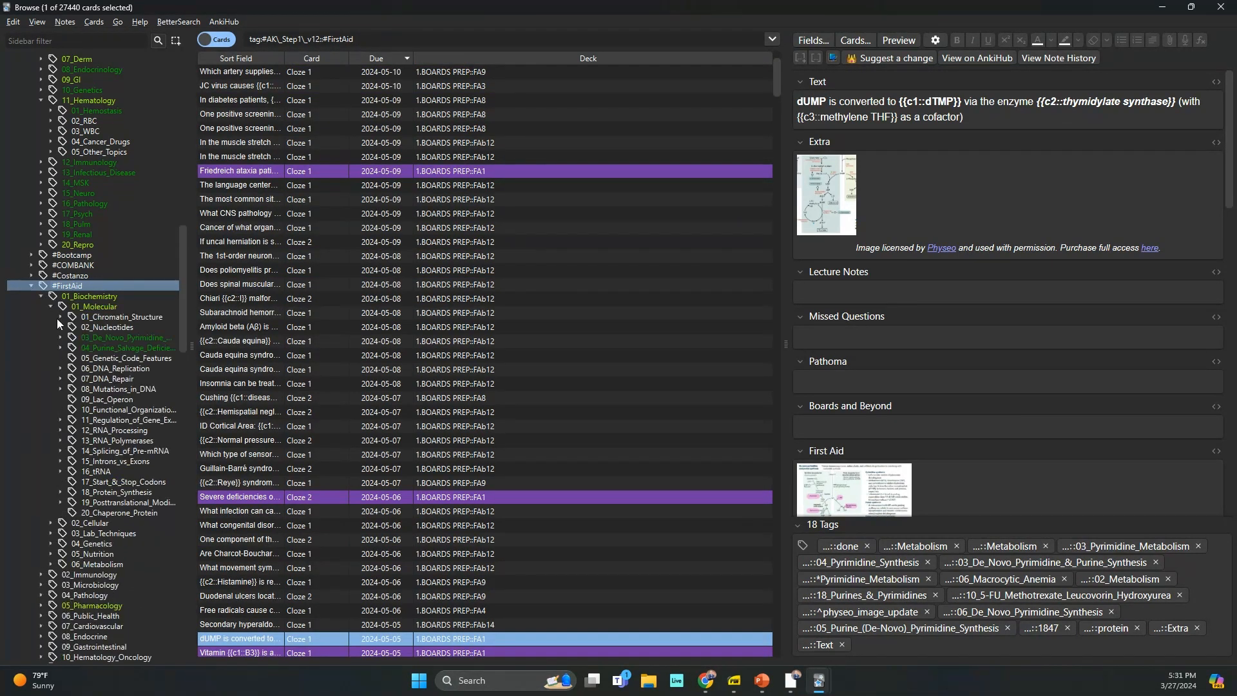
left_click(59, 317)
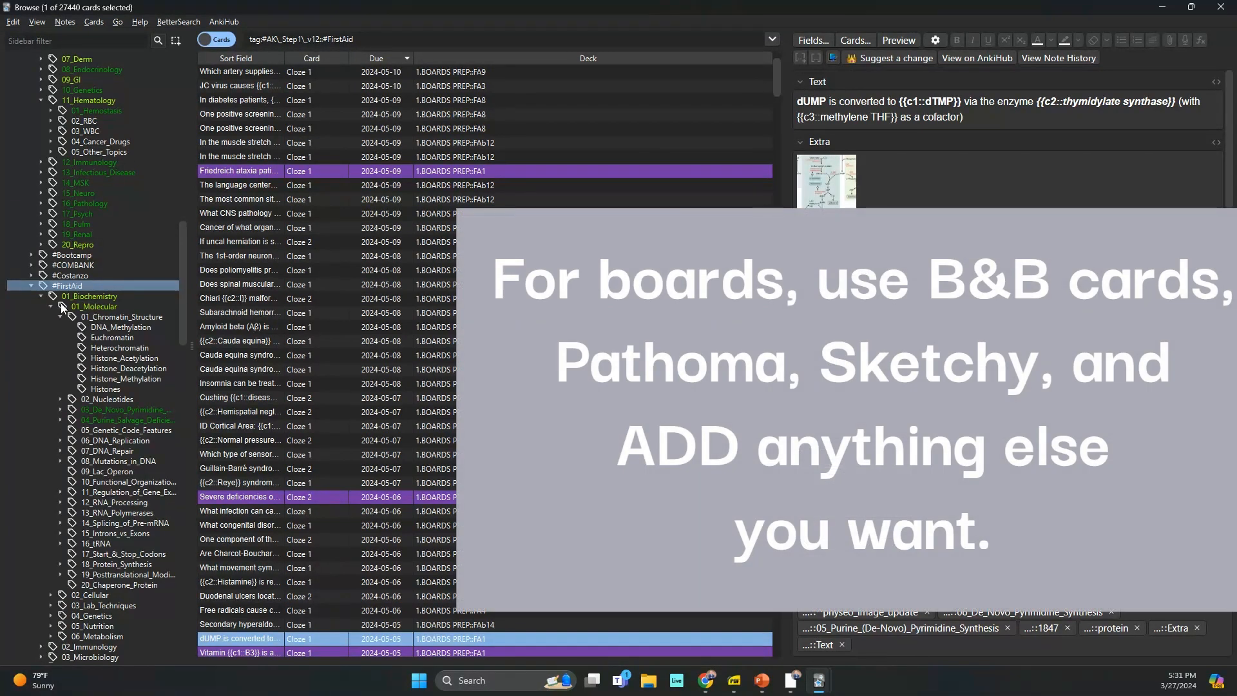
left_click(59, 317)
left_click(50, 306)
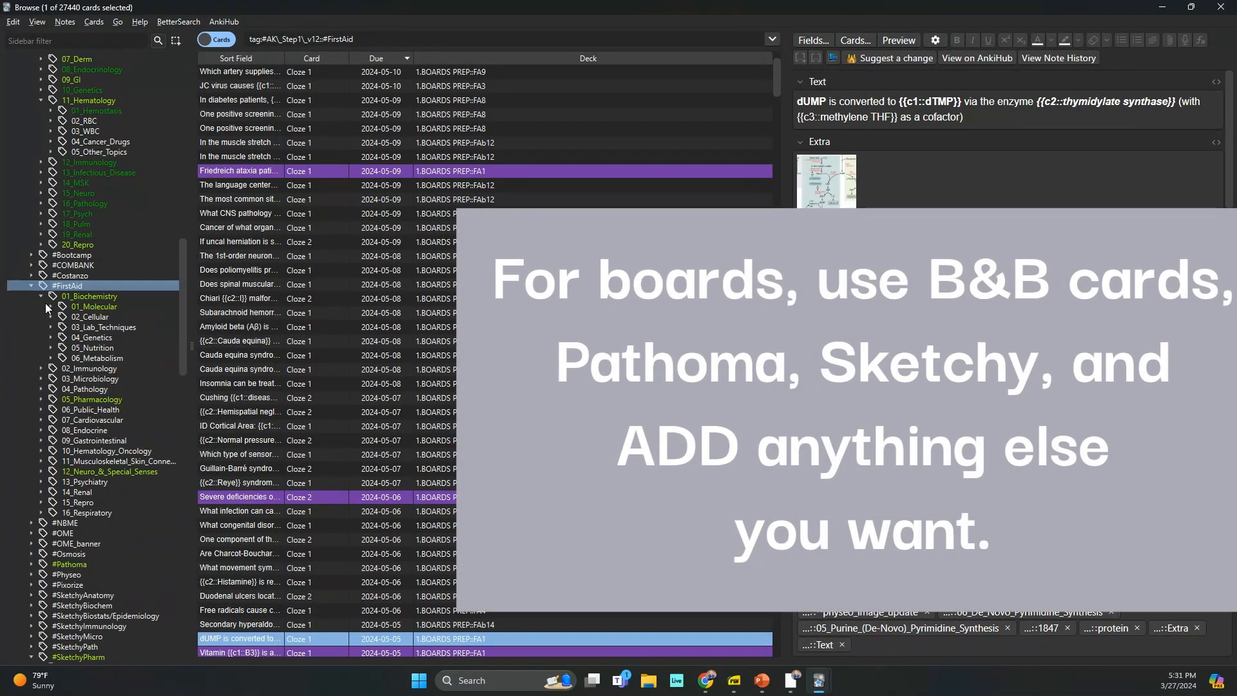
left_click(43, 297)
left_click(31, 285)
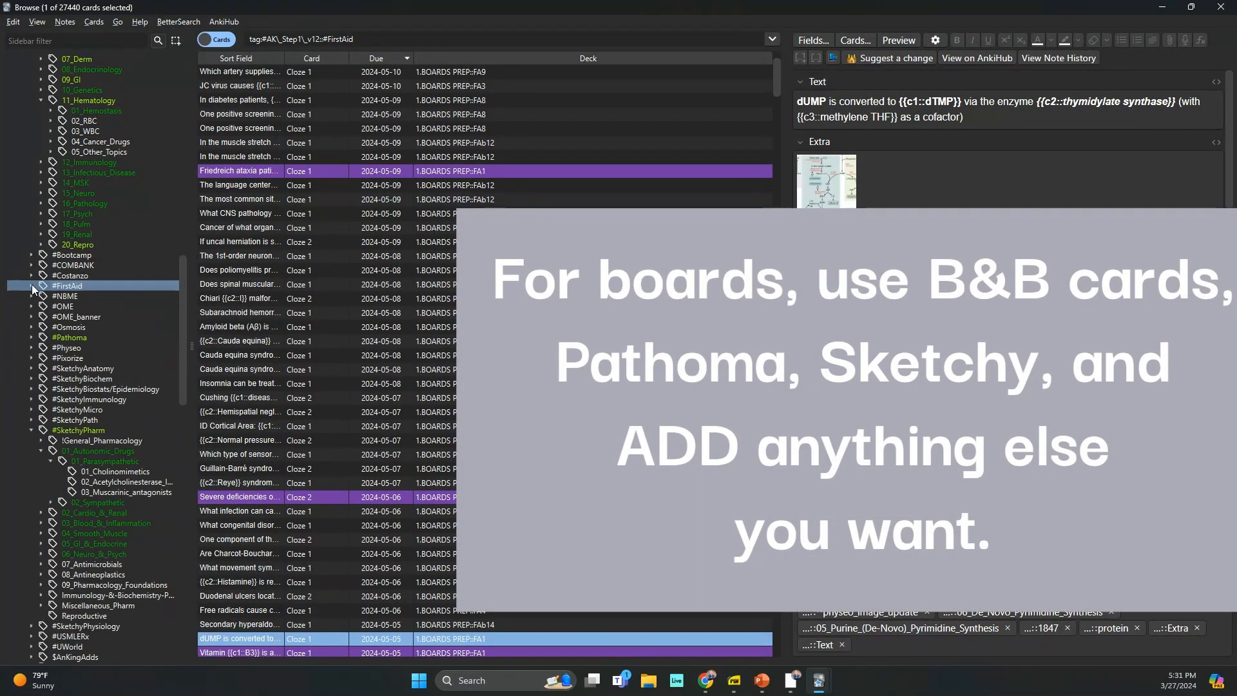
- Collapse the #B&B and #SketchyPharm tags to shorten the #AK_Step1_v12 tag tree
scroll(109, 253, "up", 6)
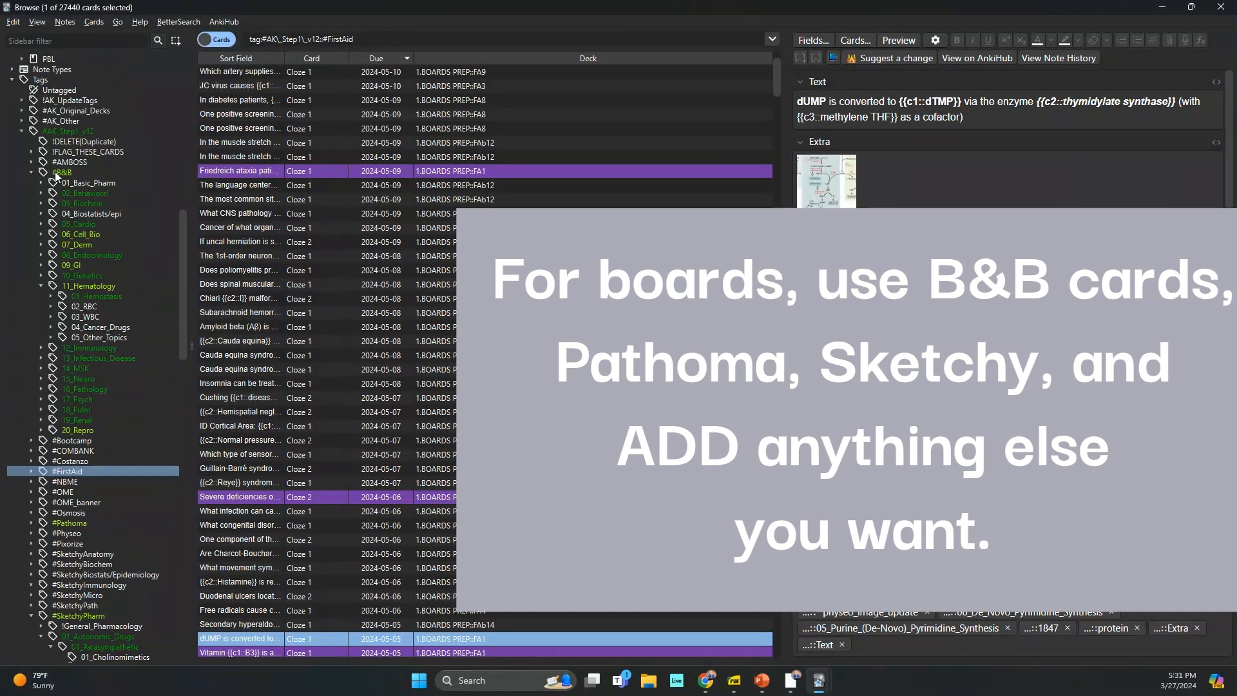
left_click(31, 173)
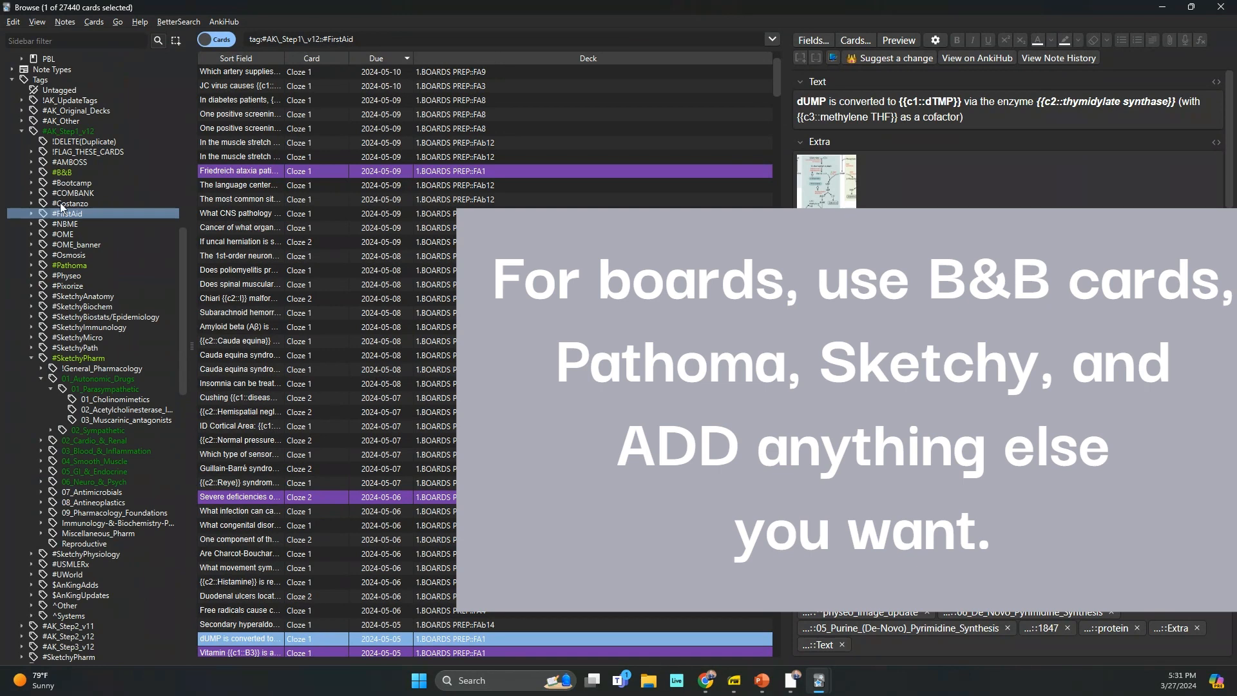
left_click(32, 357)
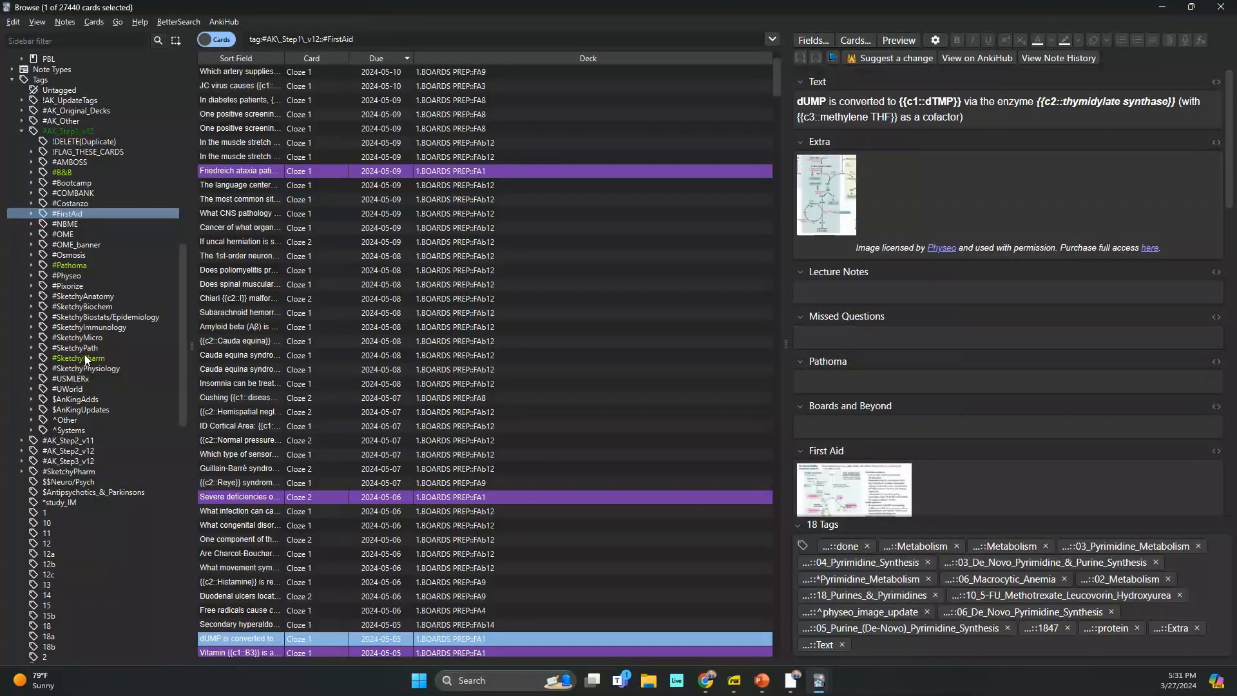
- Assign the green color #00aa00 to the 01_Growth_Adaptations tag under #Pathoma
left_click(31, 265)
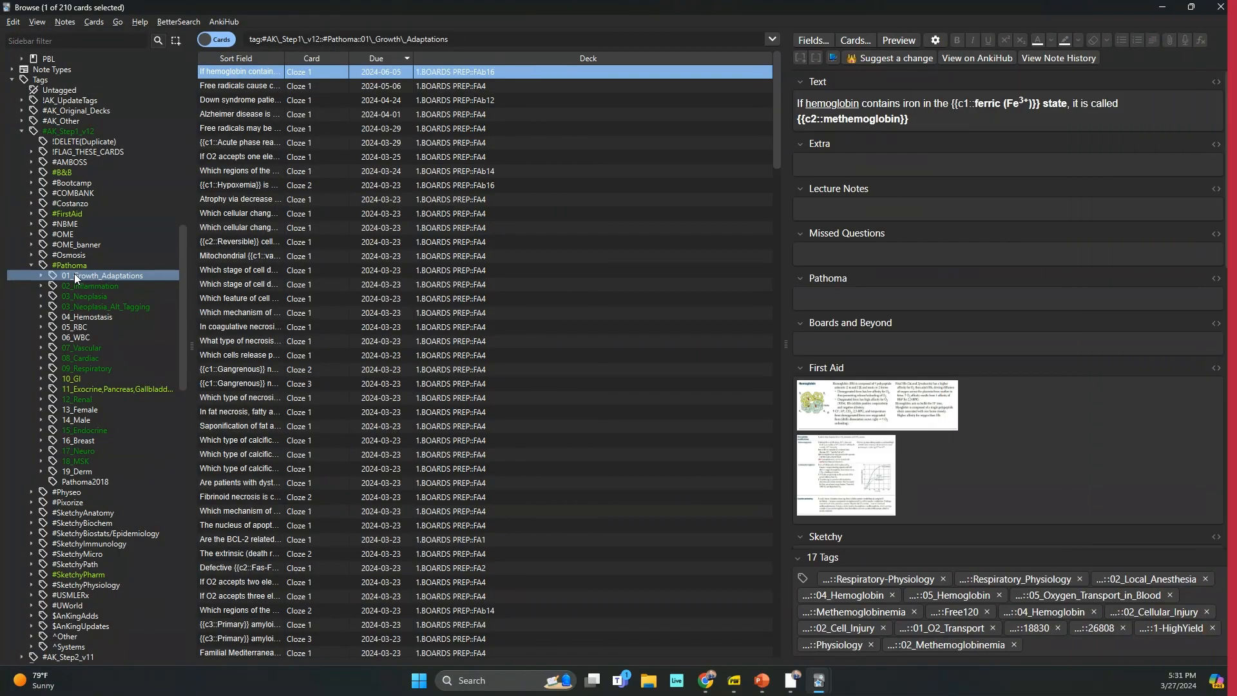
right_click(80, 274)
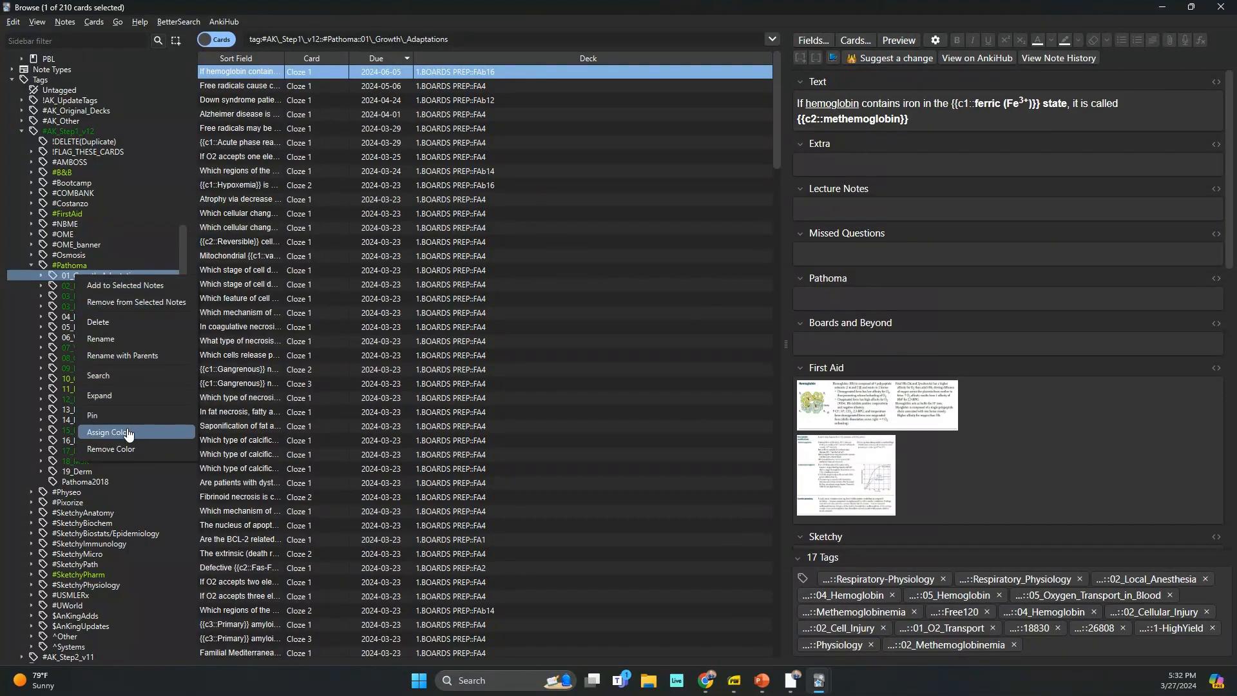
left_click(108, 431)
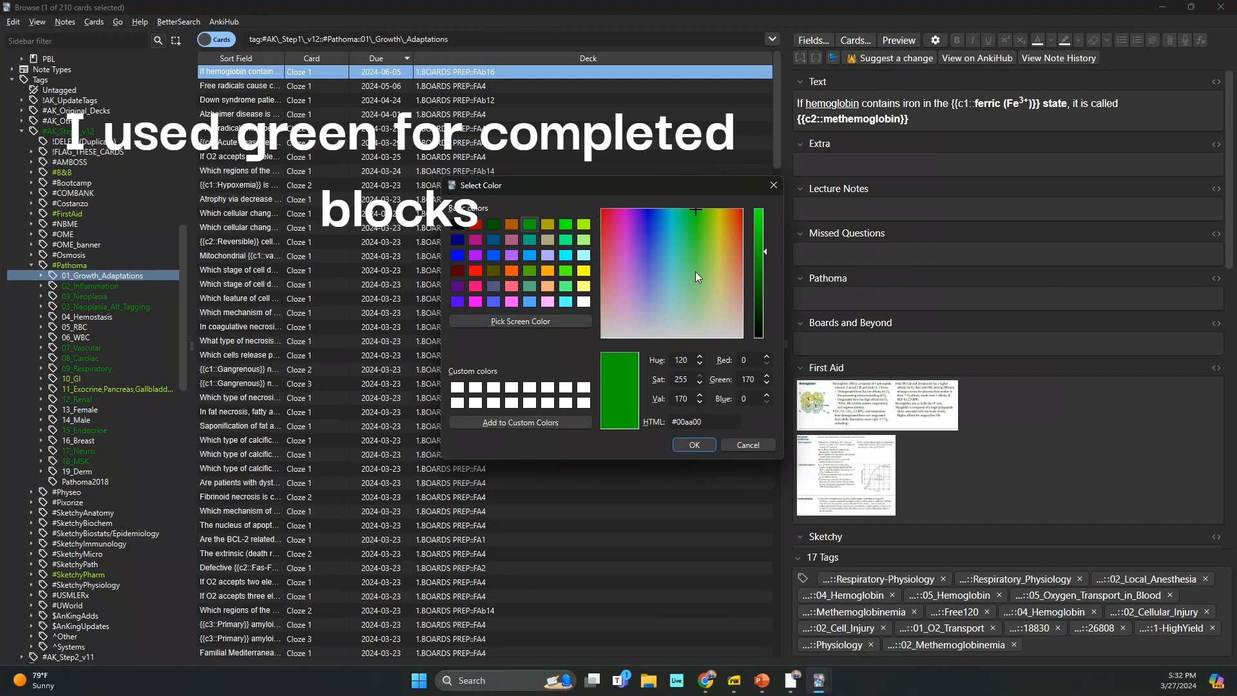
left_click(694, 444)
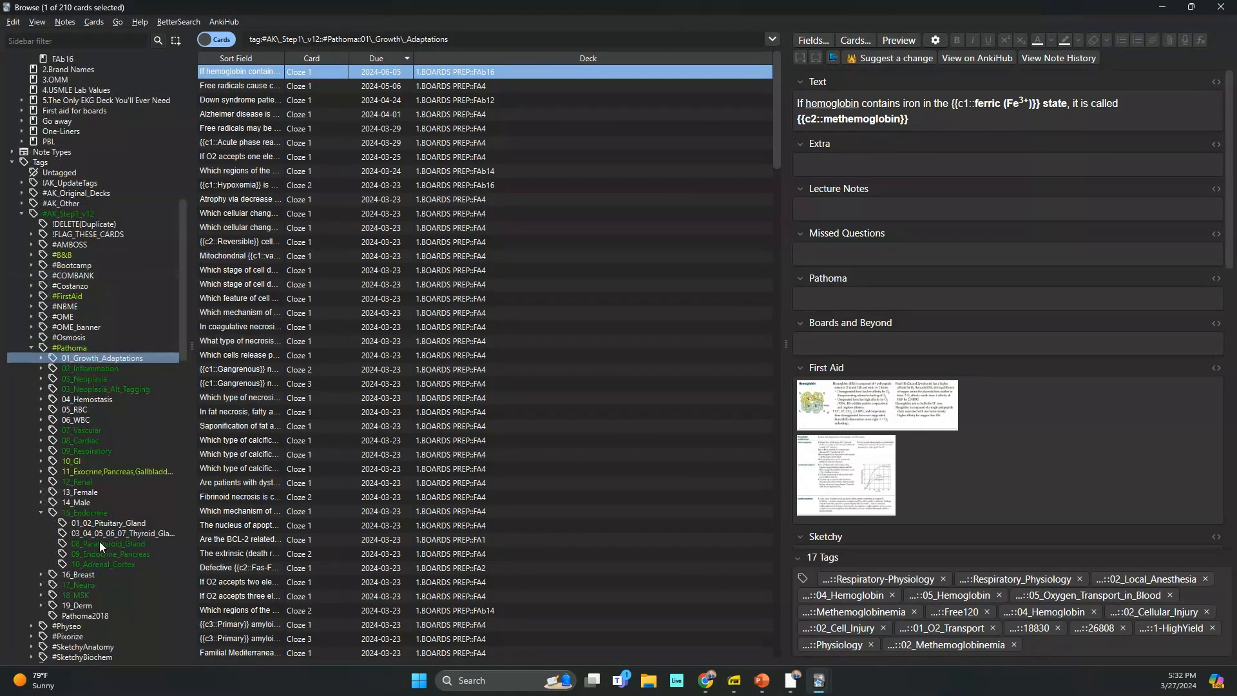
- List the cards of the thyroid and parathyroid tags under 15_Endocrine, and assign green #00aa00 to 08_Parathyroid_Gland
left_click(106, 531)
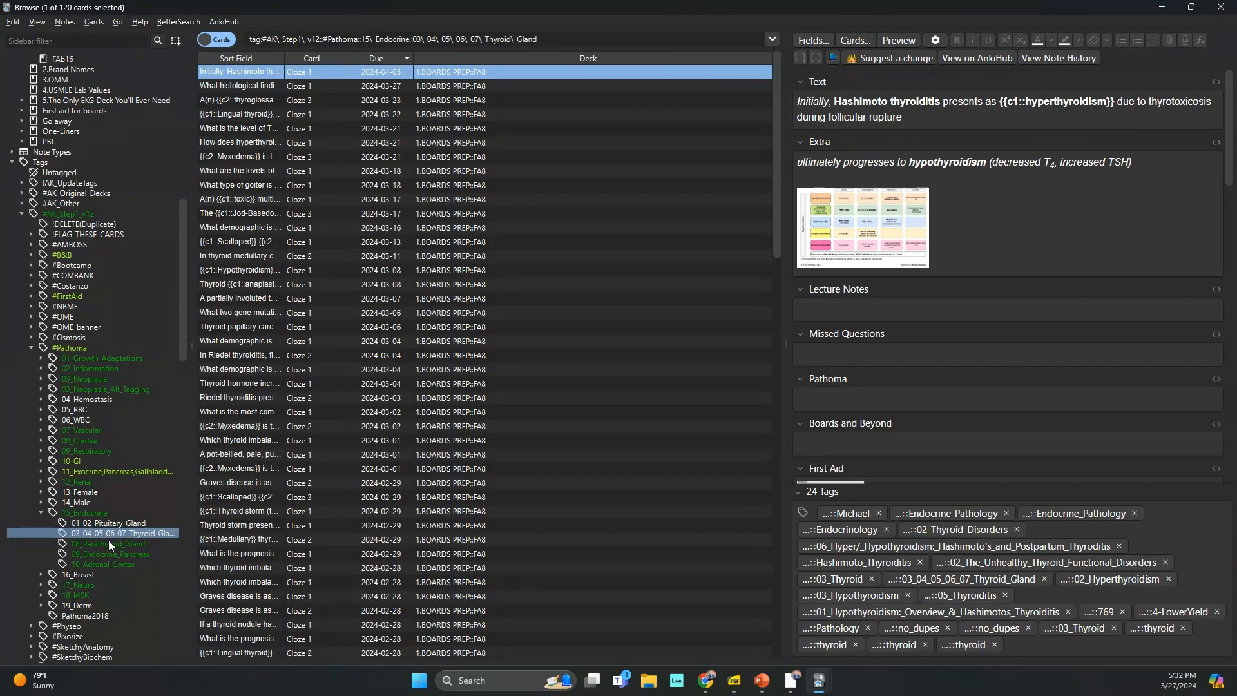
left_click(108, 542)
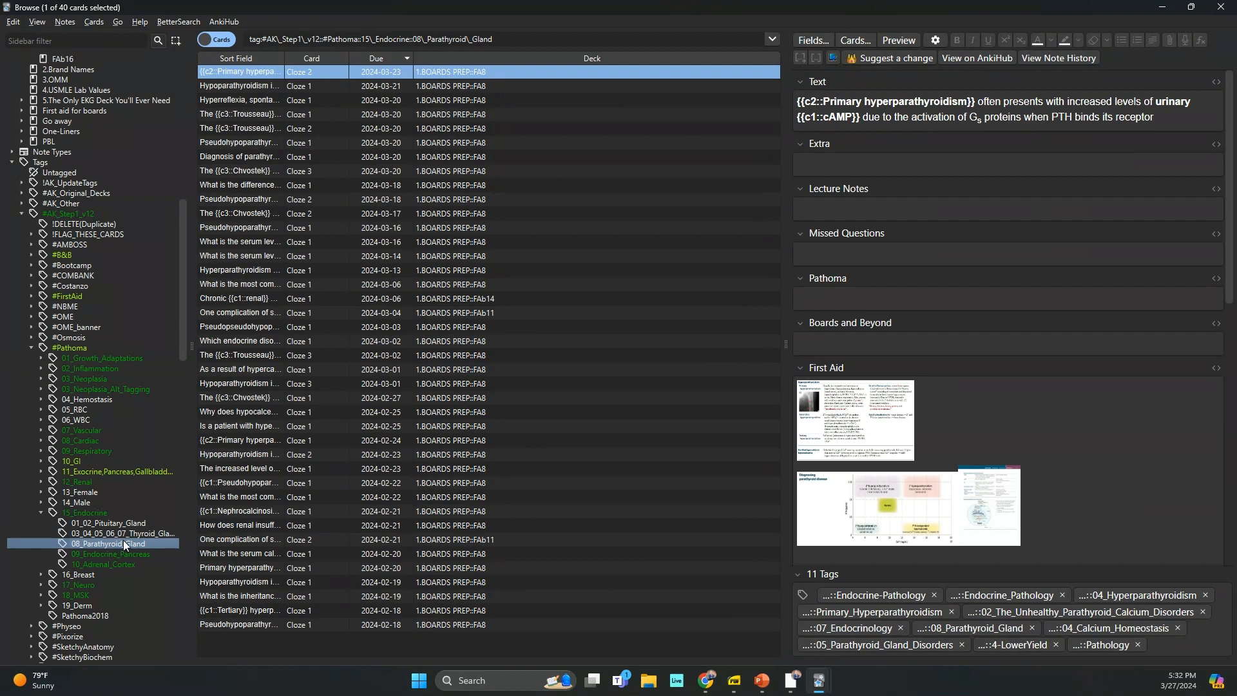
right_click(123, 542)
left_click(152, 510)
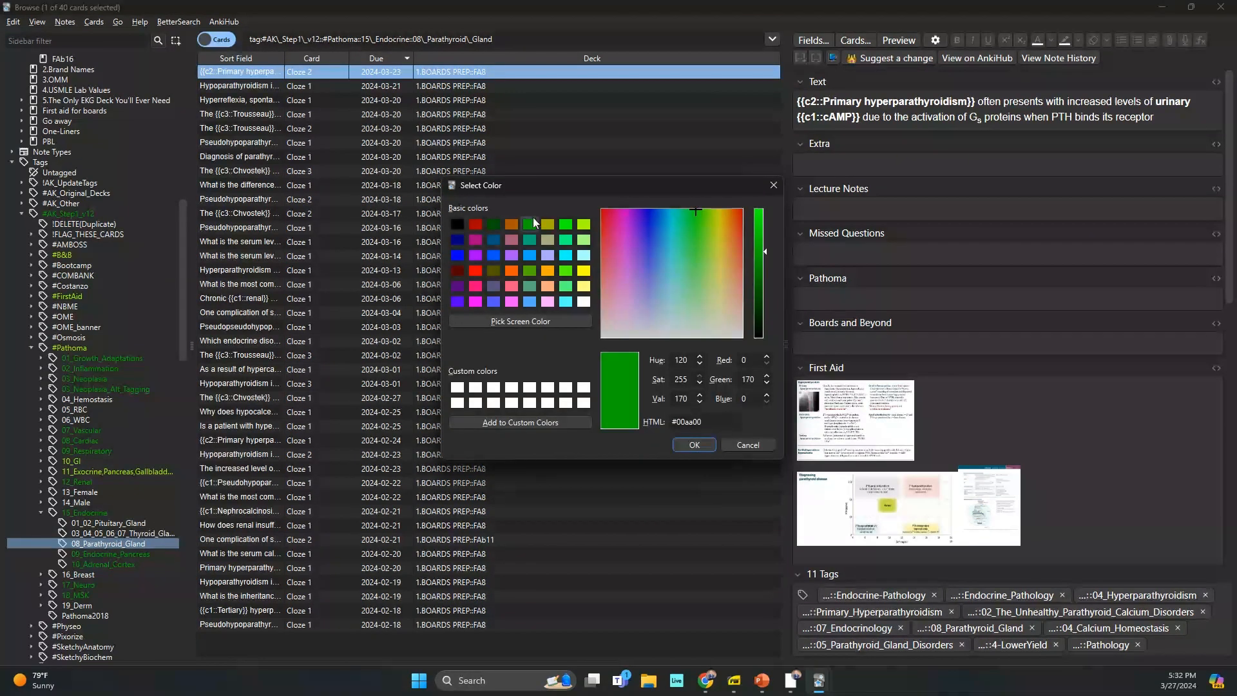
left_click(695, 445)
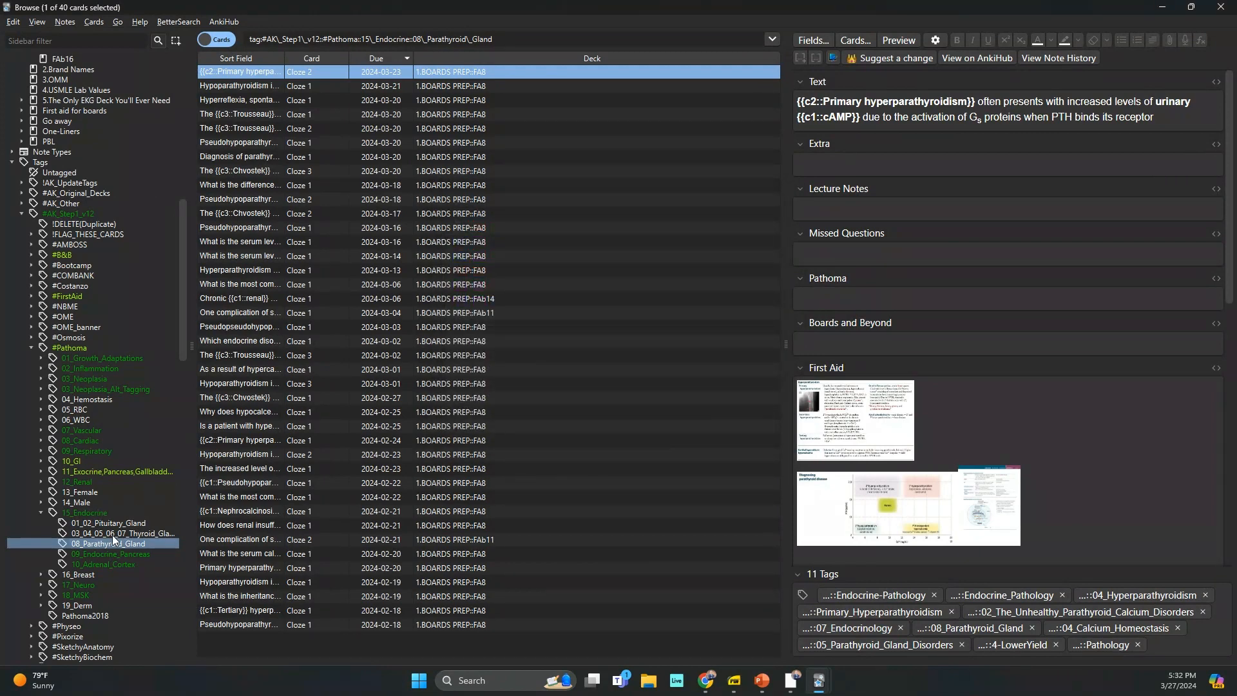
- Assign the orange color #ff5500 to the 03_04_05_06_07_Thyroid_Gland tag under 15_Endocrine
scroll(114, 534, "down", 6)
left_click(136, 346)
right_click(136, 347)
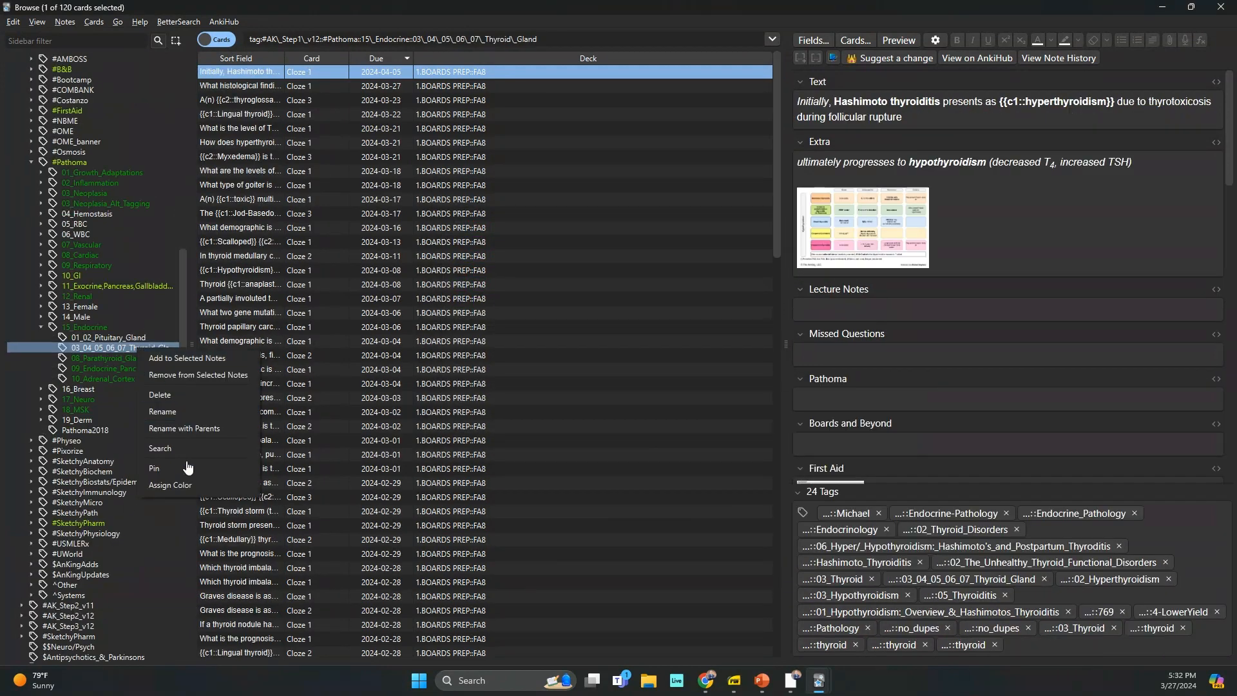
left_click(213, 485)
left_click(510, 270)
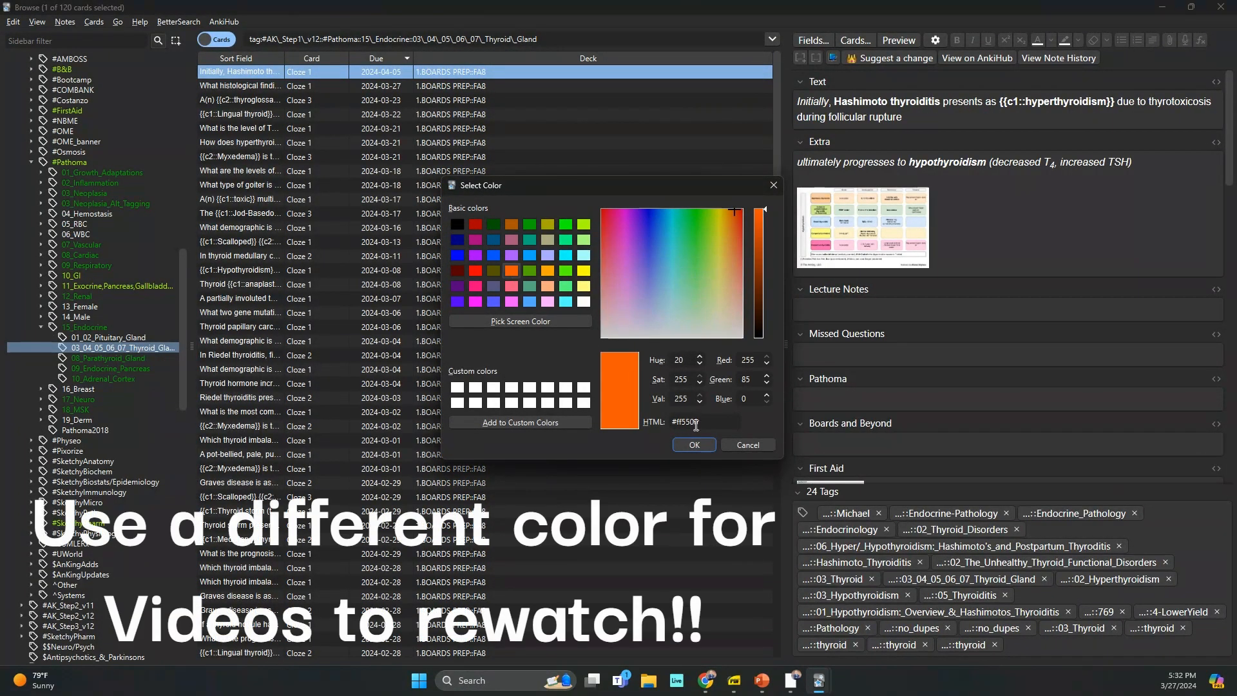
left_click(695, 445)
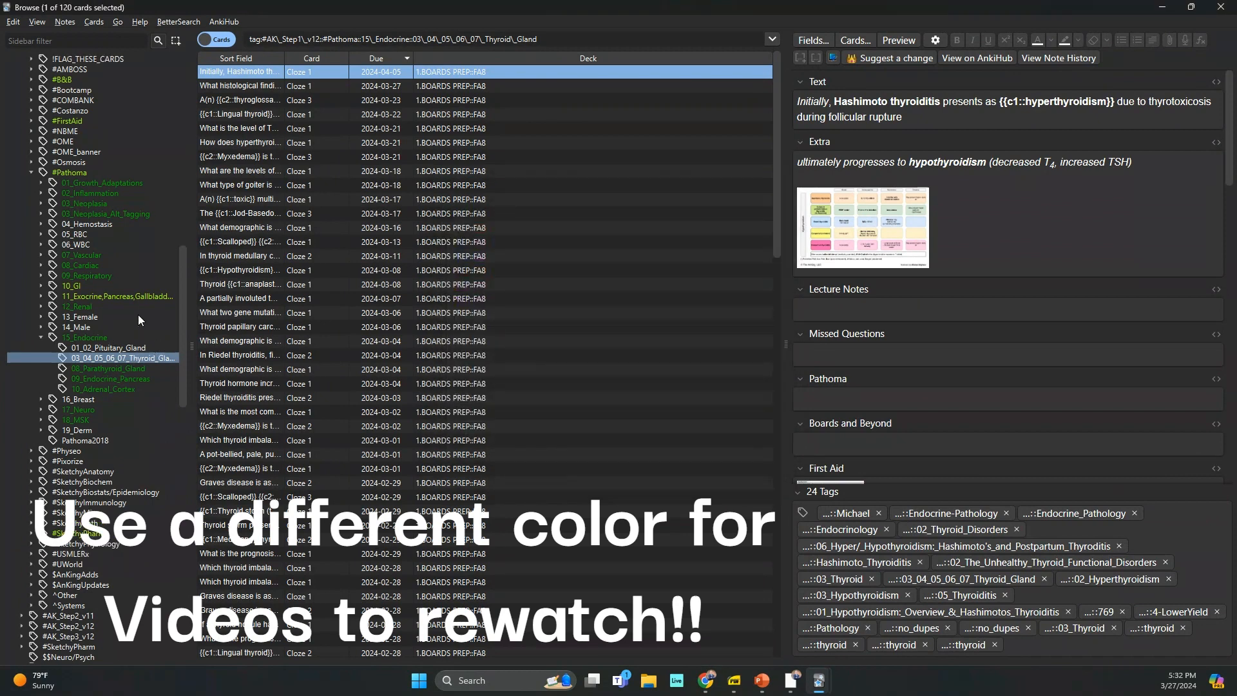
- List the cards tagged 01_02_Pituitary_Gland, 15_Endocrine, the thyroid gland tag and finally 10_Adrenal_Cortex
left_click(145, 347)
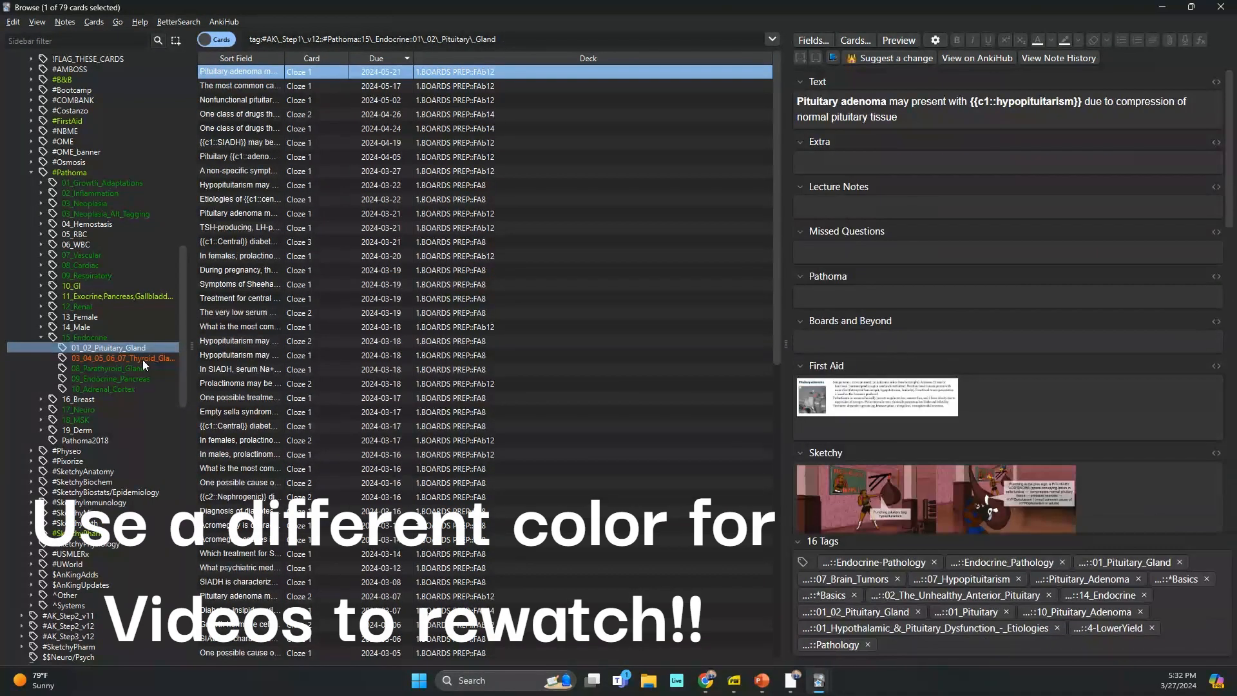
left_click(138, 337)
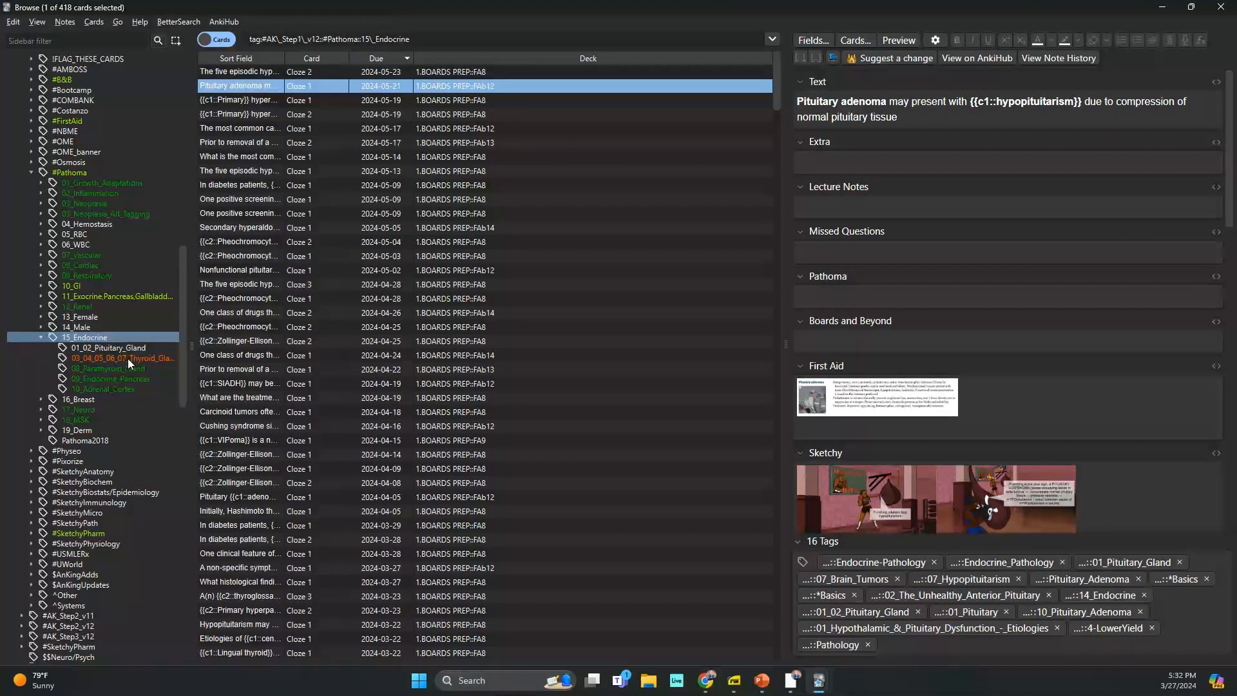
left_click(128, 358)
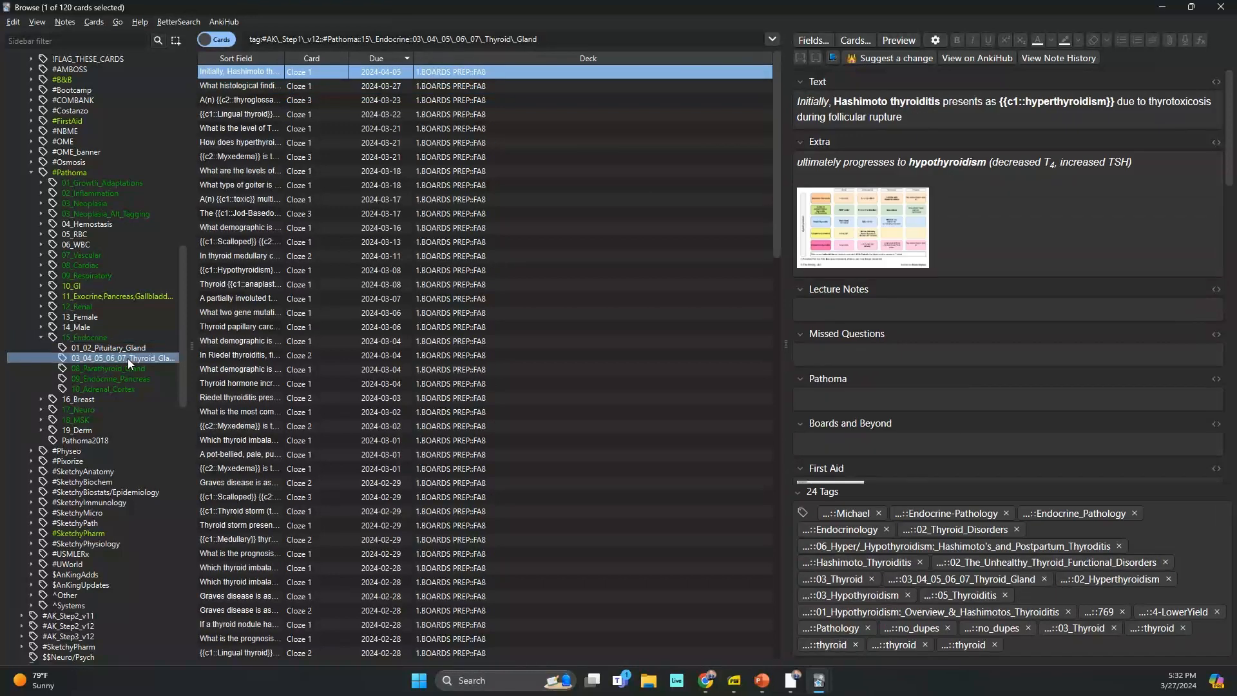
left_click(127, 387)
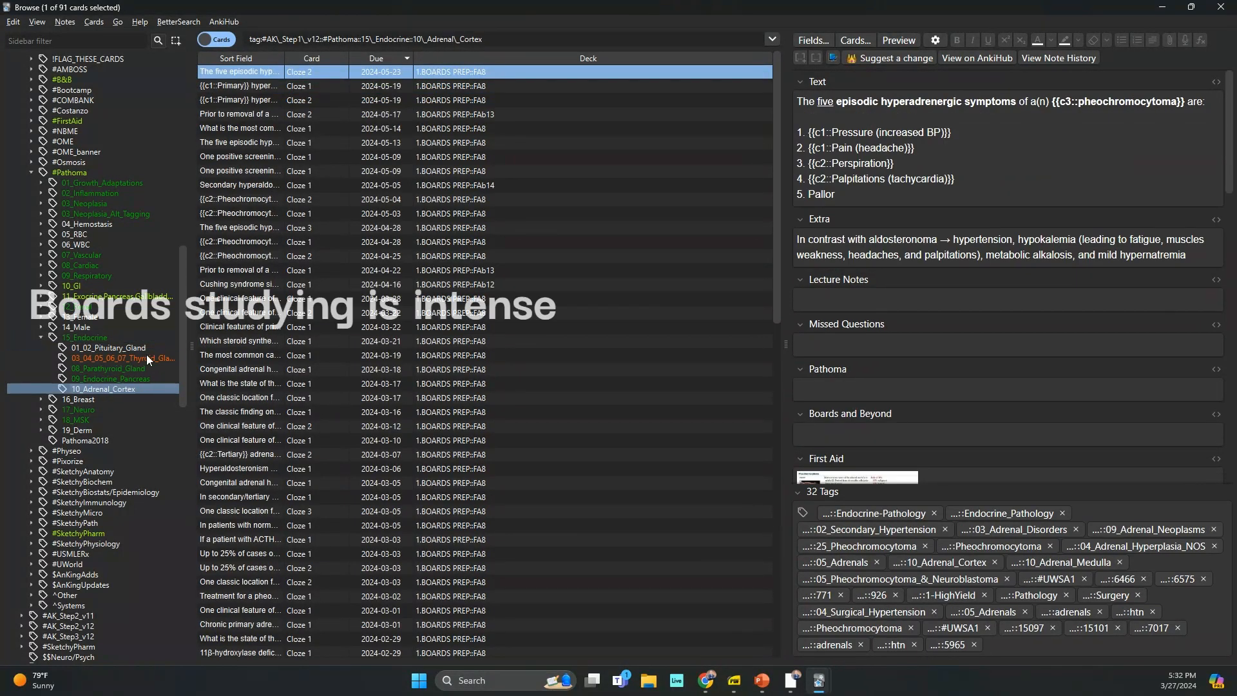
- Change the thyroid gland tag's color to green, and collapse the 15_Endocrine tag
left_click(42, 338)
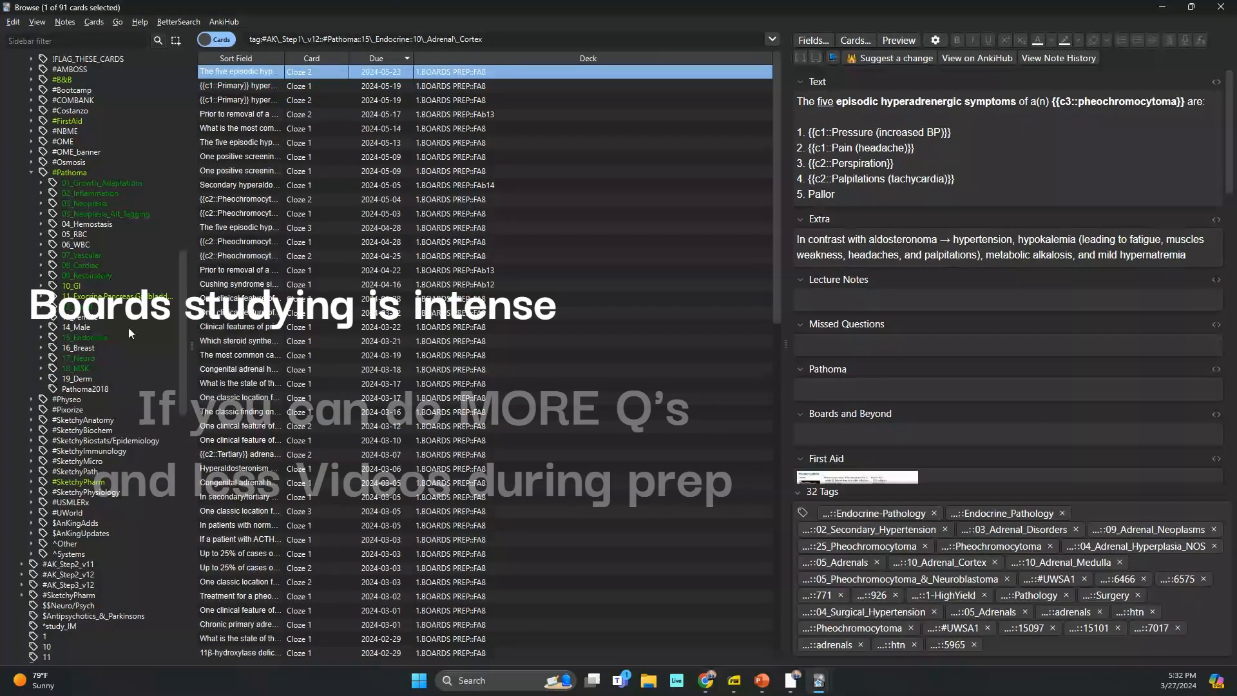
left_click(40, 337)
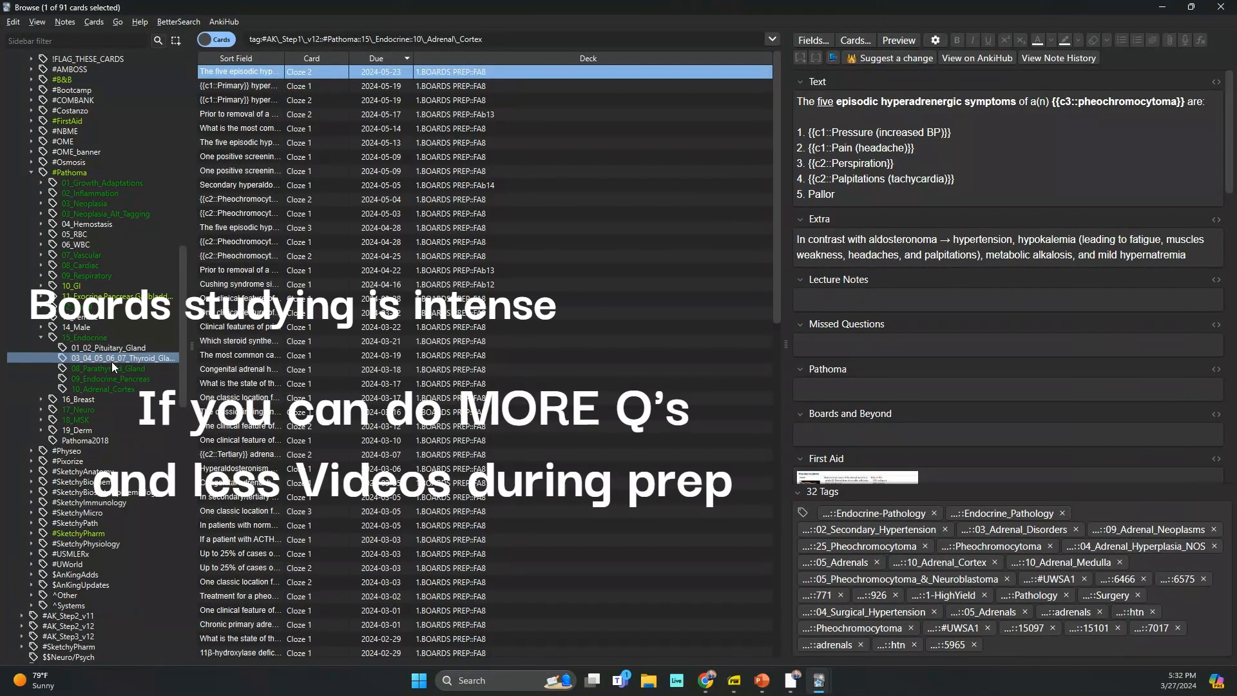
right_click(111, 359)
left_click(145, 500)
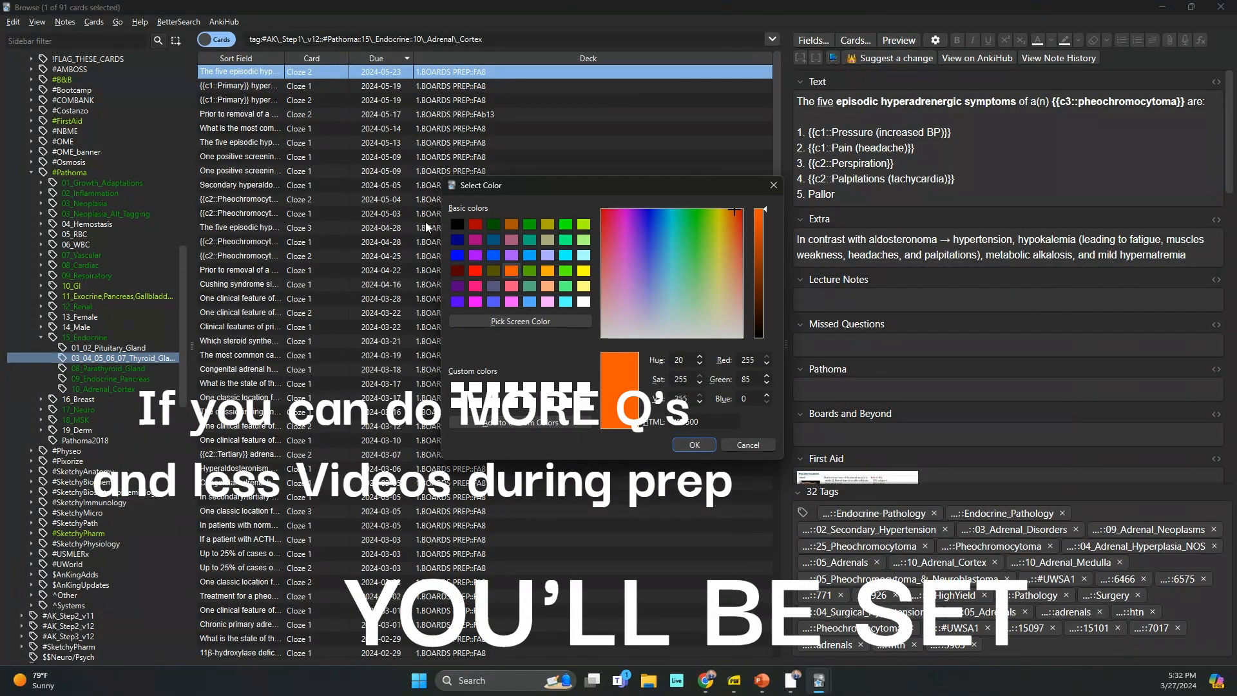
left_click(531, 225)
left_click(694, 445)
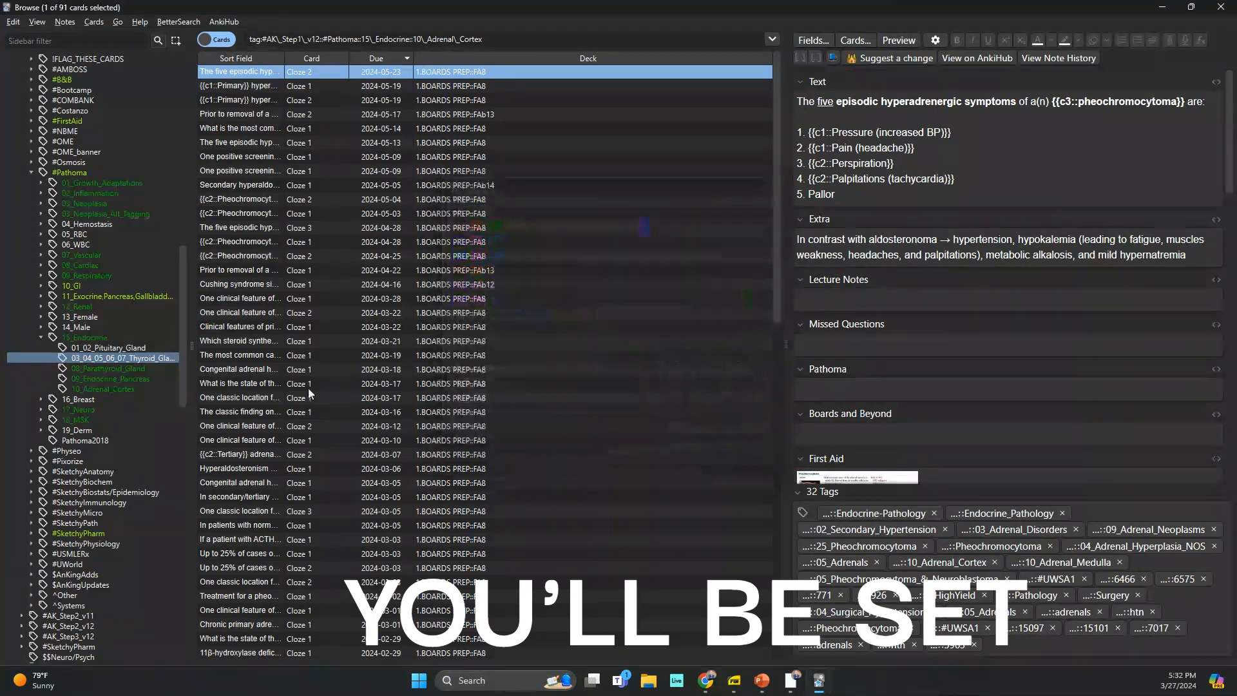
left_click(40, 338)
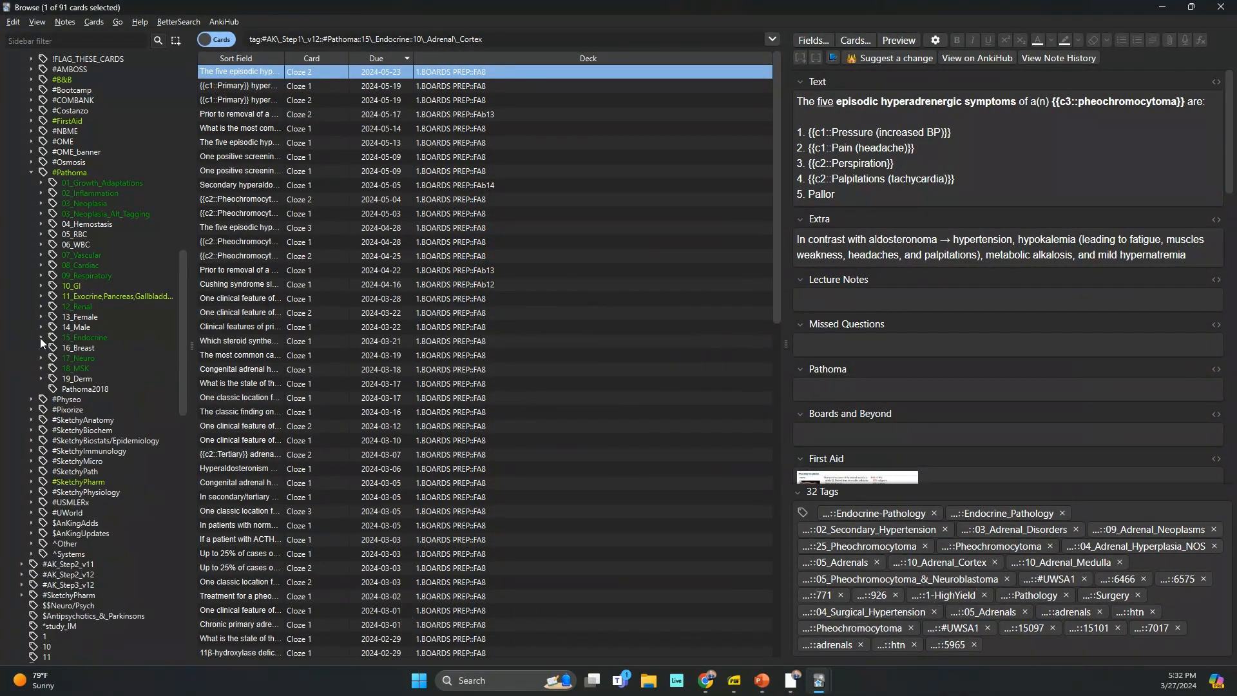
- Return to the main deck list and review the decks from 1.BOARDS PREP down to Pharm 12 under PBL
key("alt+Tab")
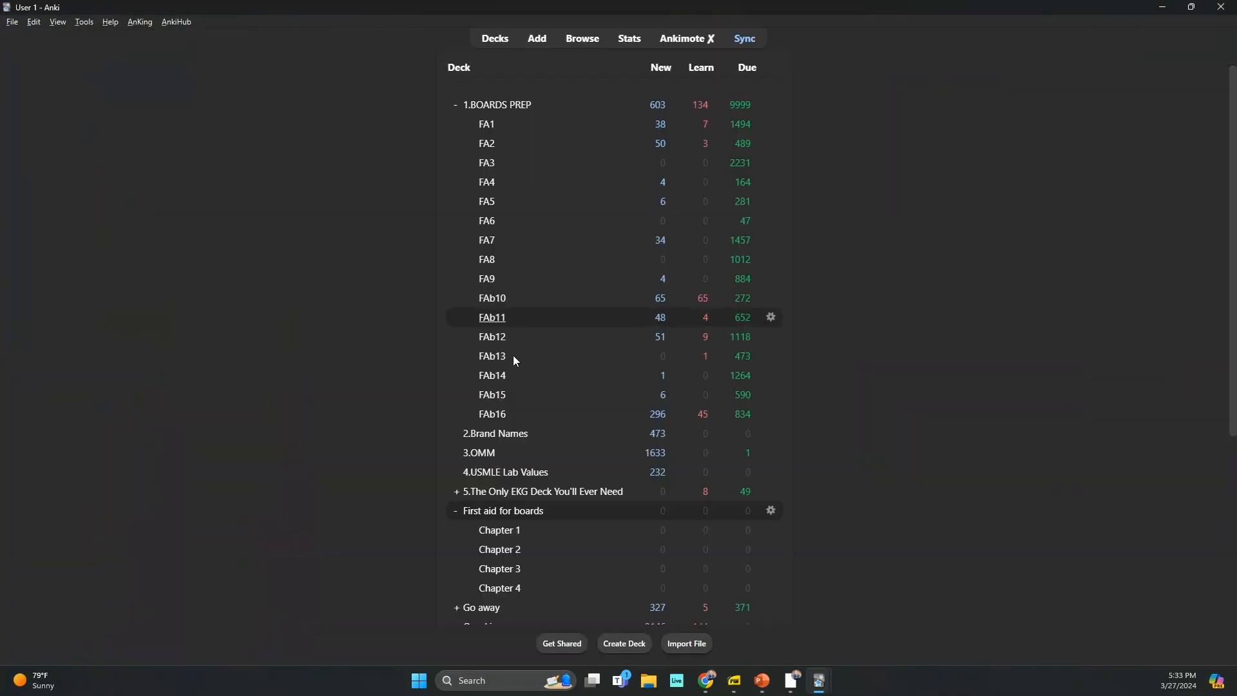
scroll(461, 495, "down", 4)
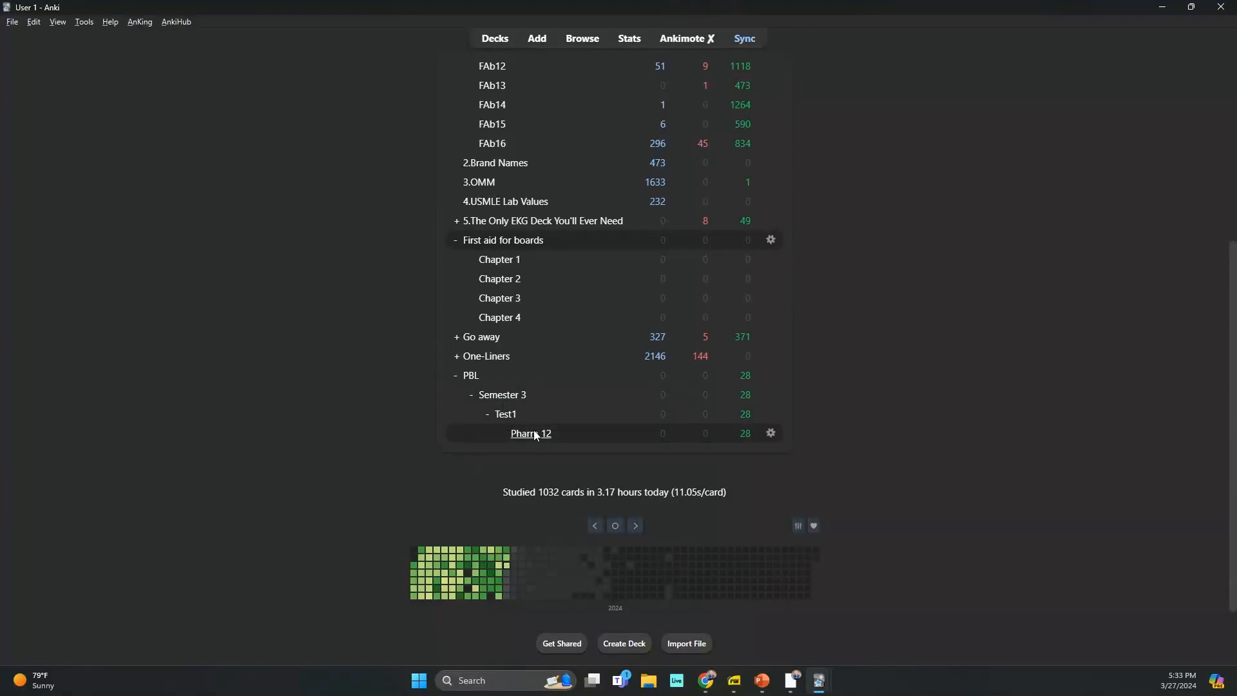
scroll(632, 435, "up", 5)
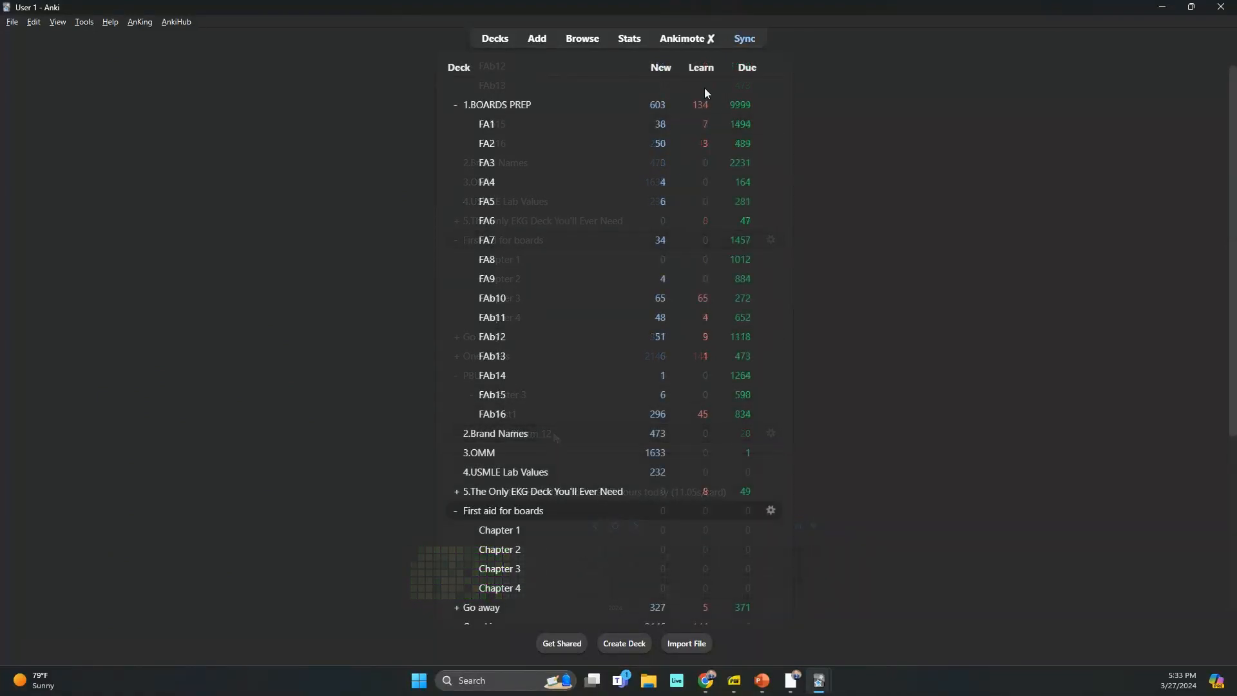